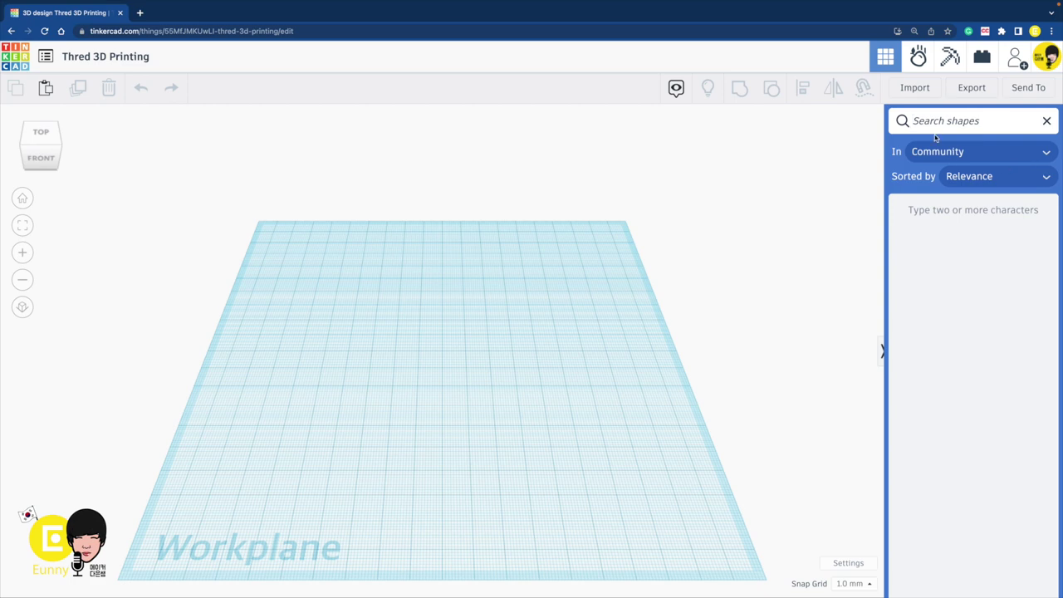
Step: Search the community shapes for "thred" and place the purple Screw Threads and the grey ISO metric thread on the workplane
text(thred)
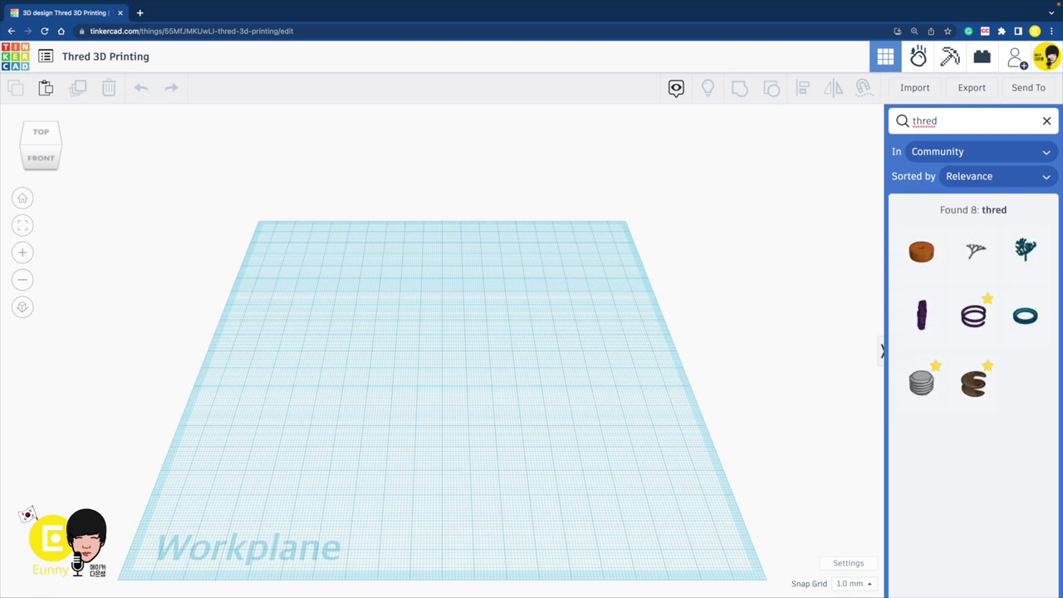
click(973, 325)
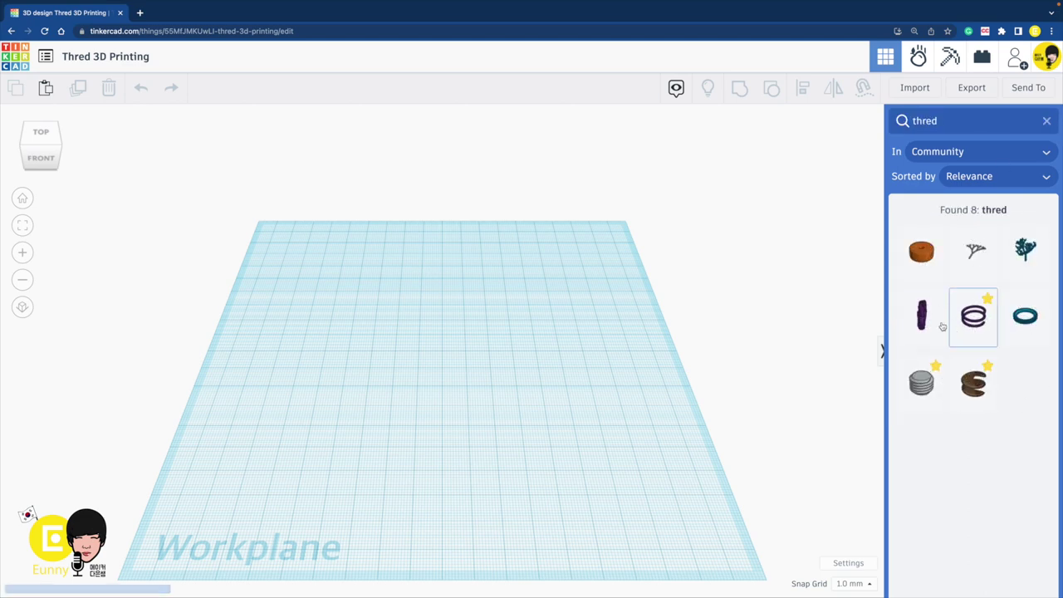
click(334, 371)
click(918, 384)
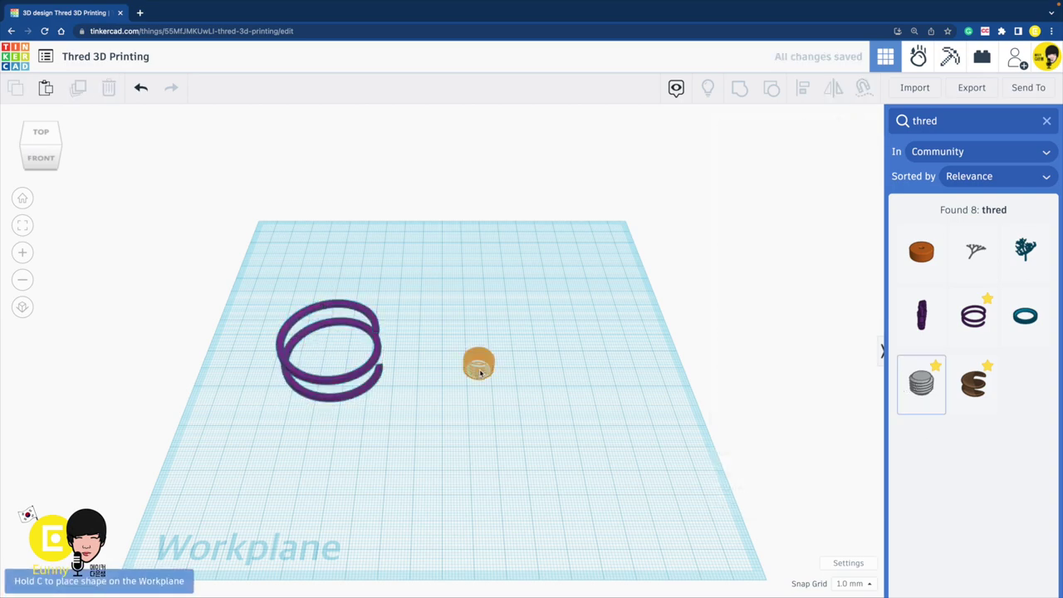
click(478, 364)
scroll(436, 394, up, 5)
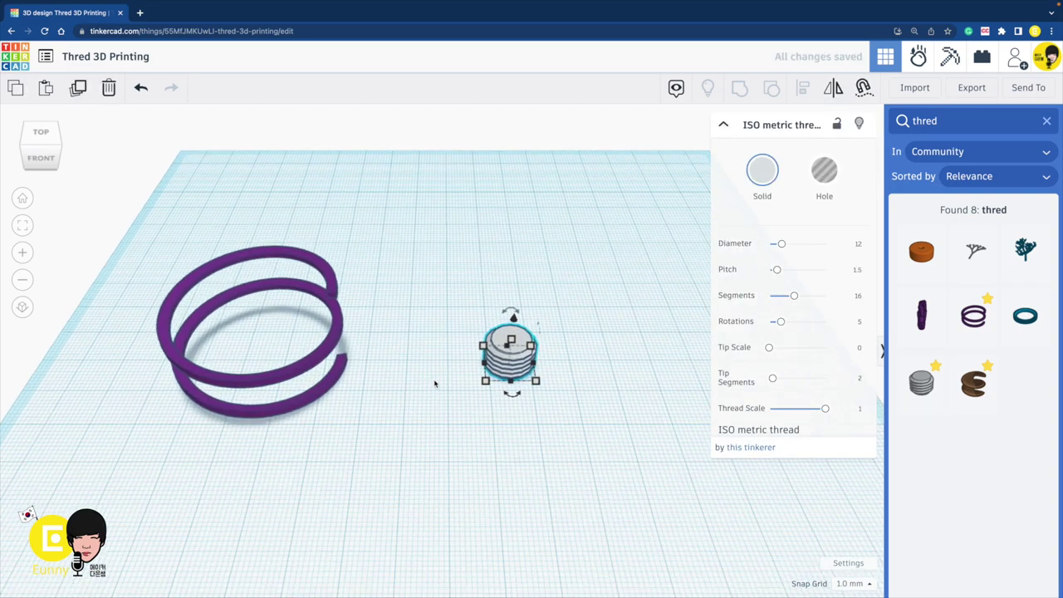
Step: Compare the parameters of the two thread shapes and delete the purple Screw Threads shape
click(402, 372)
click(318, 348)
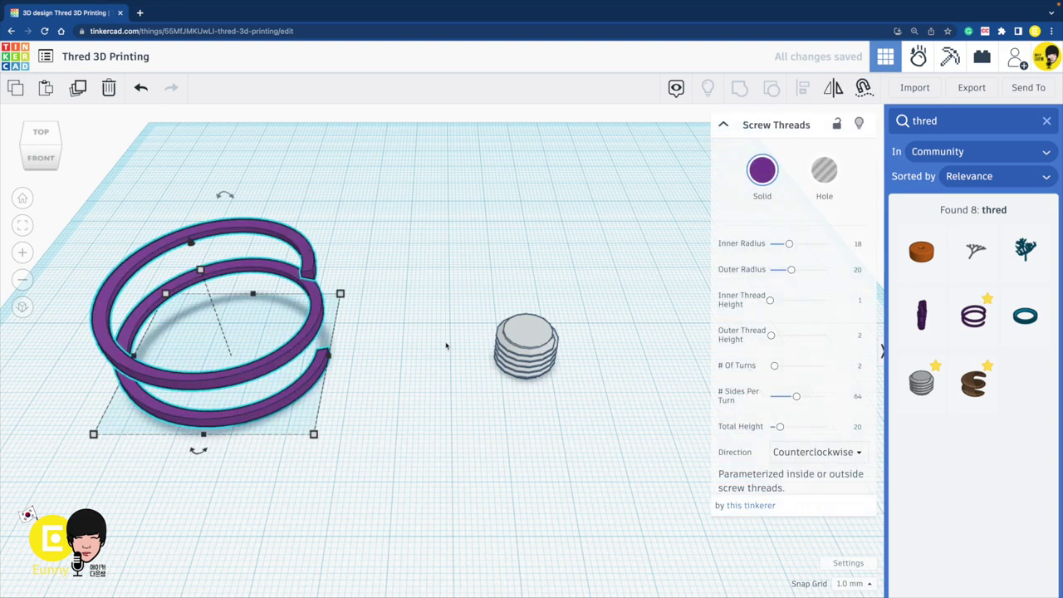
click(529, 353)
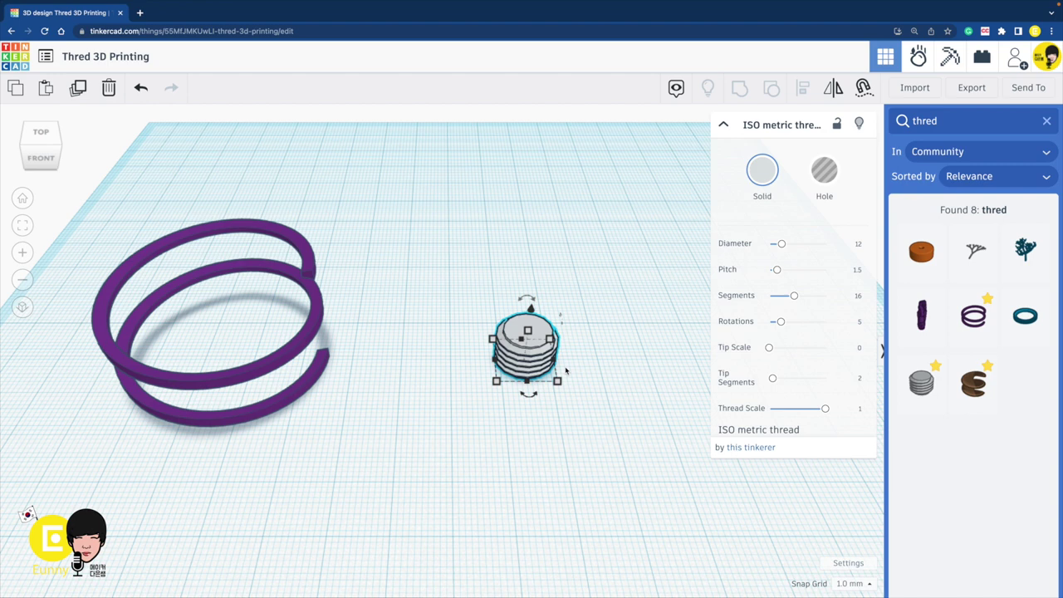
click(310, 333)
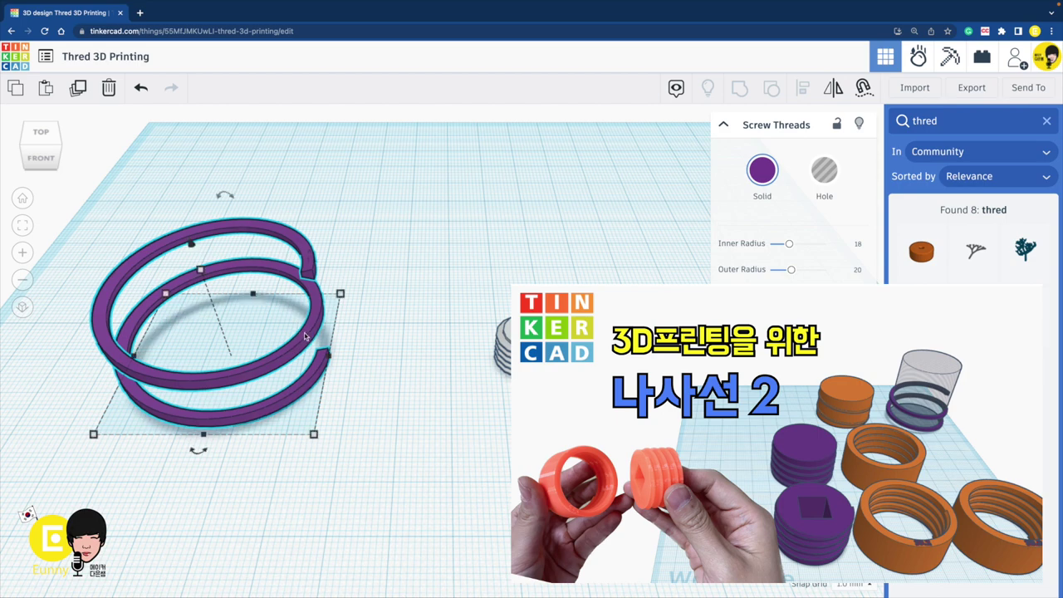
key(Delete)
Step: Increase the ISO metric thread's diameter to 22.966
click(498, 356)
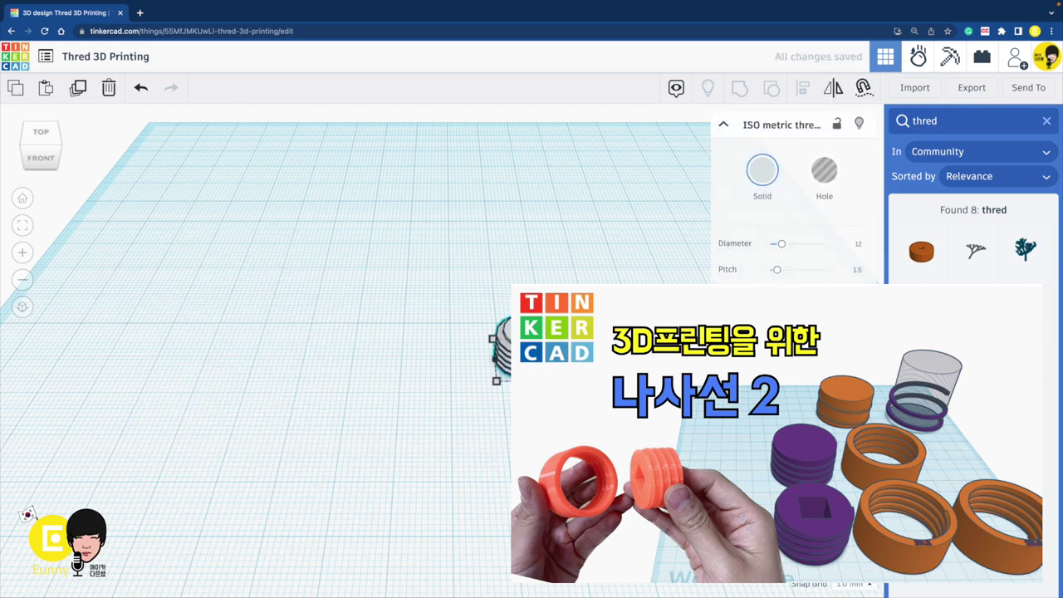
key(f)
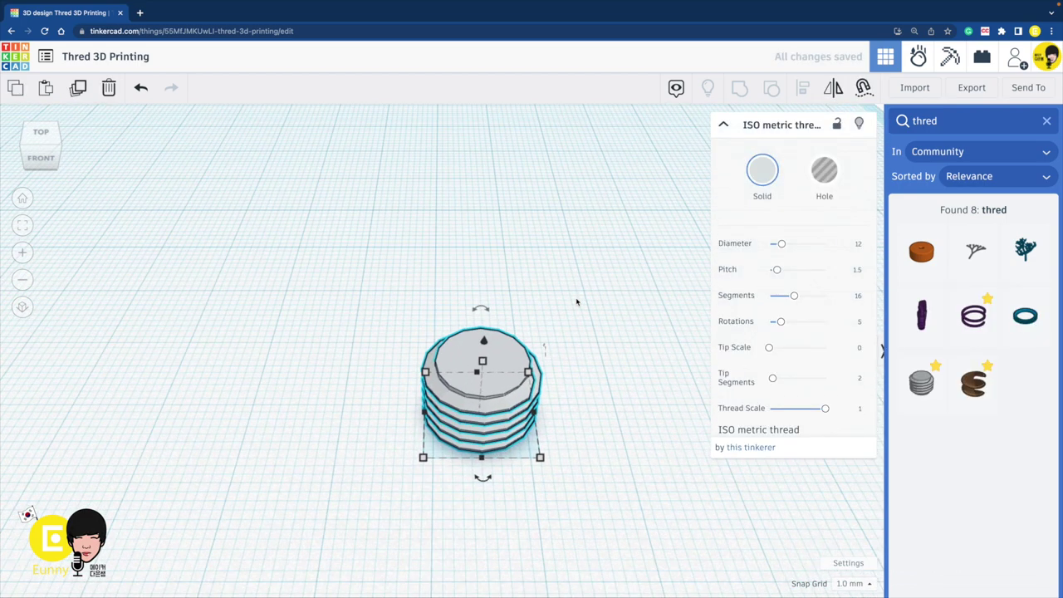
right_drag(563, 352, 531, 282)
drag(779, 249, 814, 245)
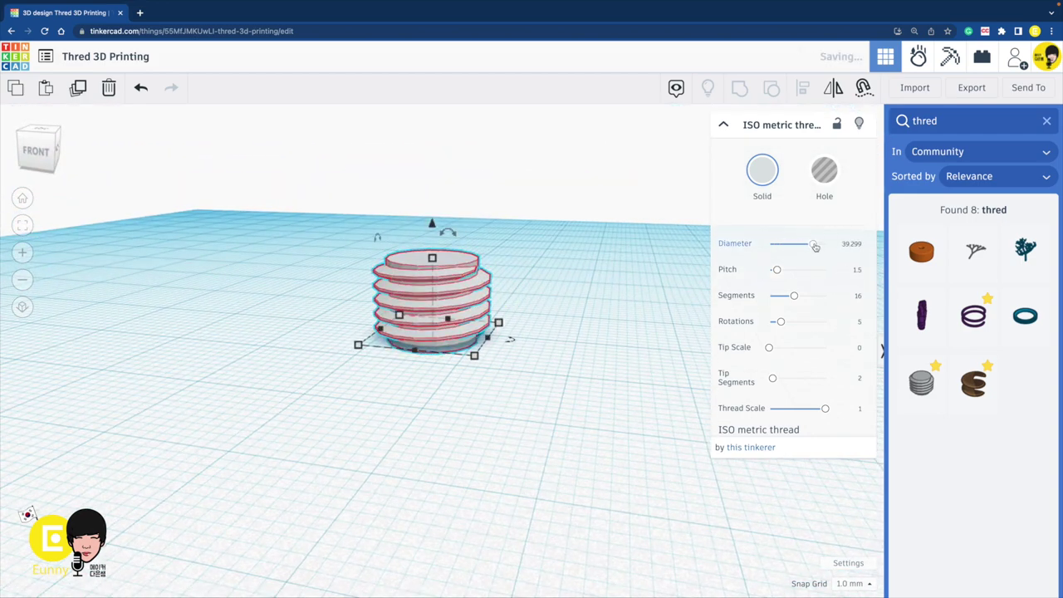
click(796, 246)
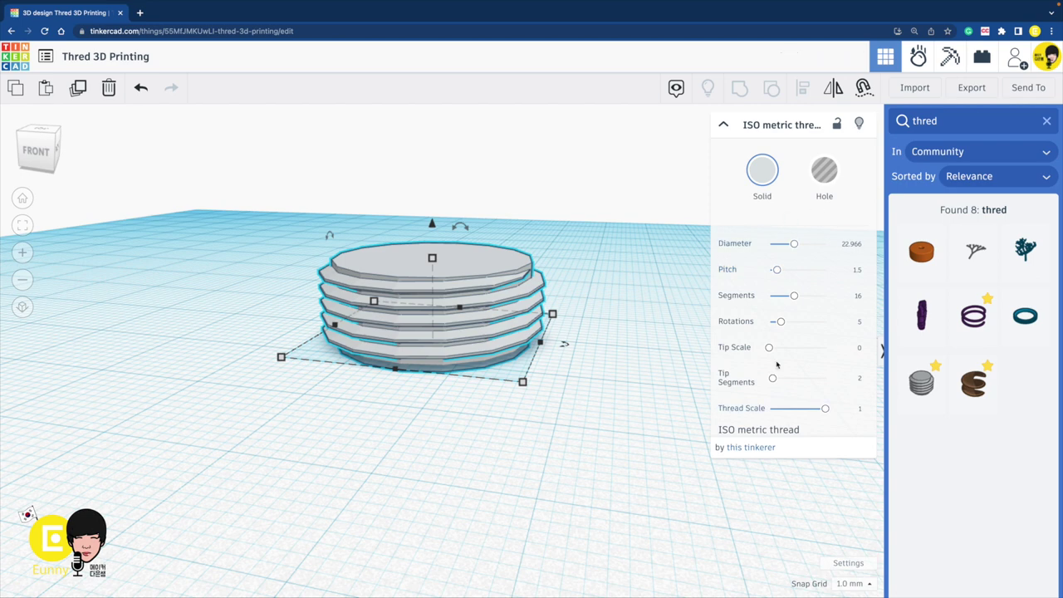
click(853, 246)
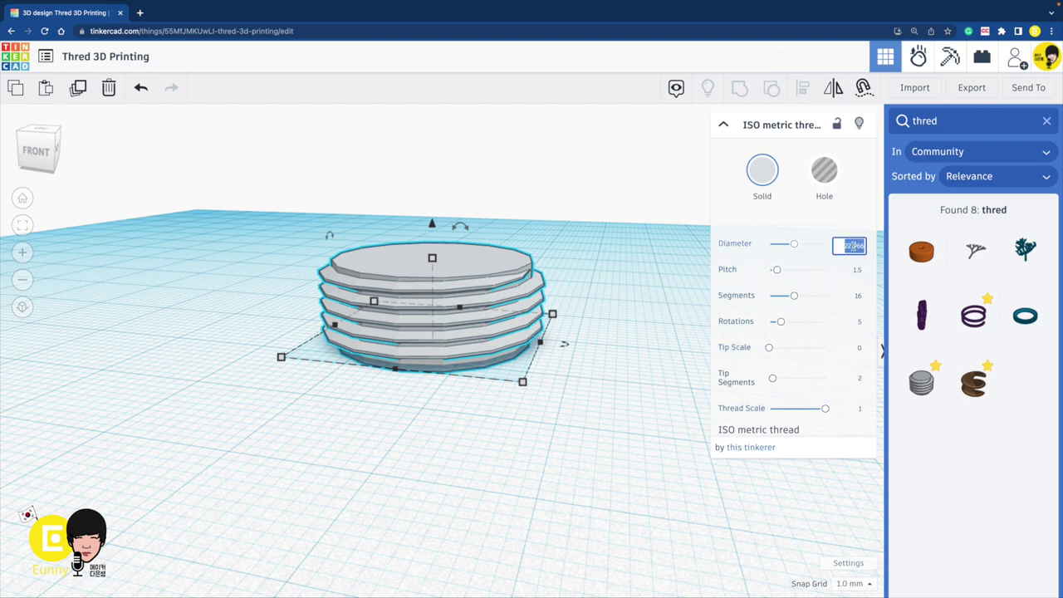
click(529, 408)
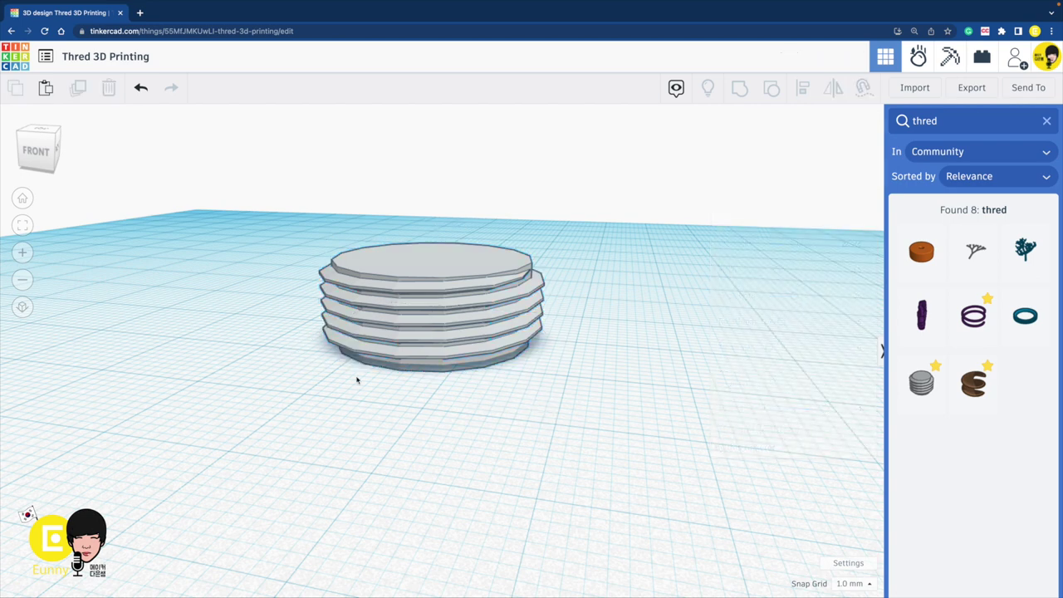
Step: Stretch the ISO metric thread freehand from a base corner, and replace it with a new ISO metric thread from the search results
click(380, 327)
drag(282, 358, 322, 417)
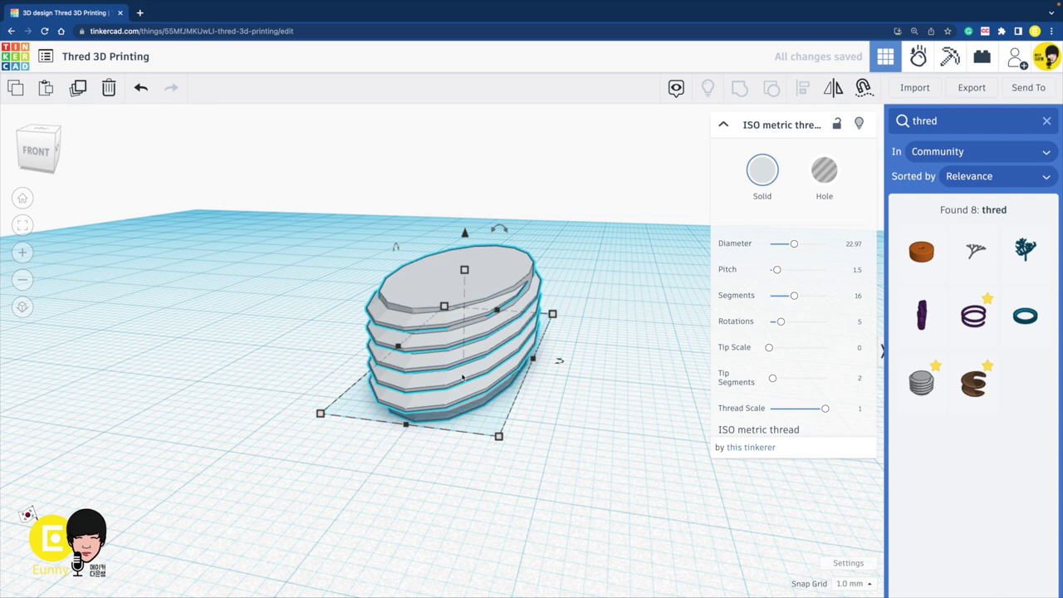
key(Delete)
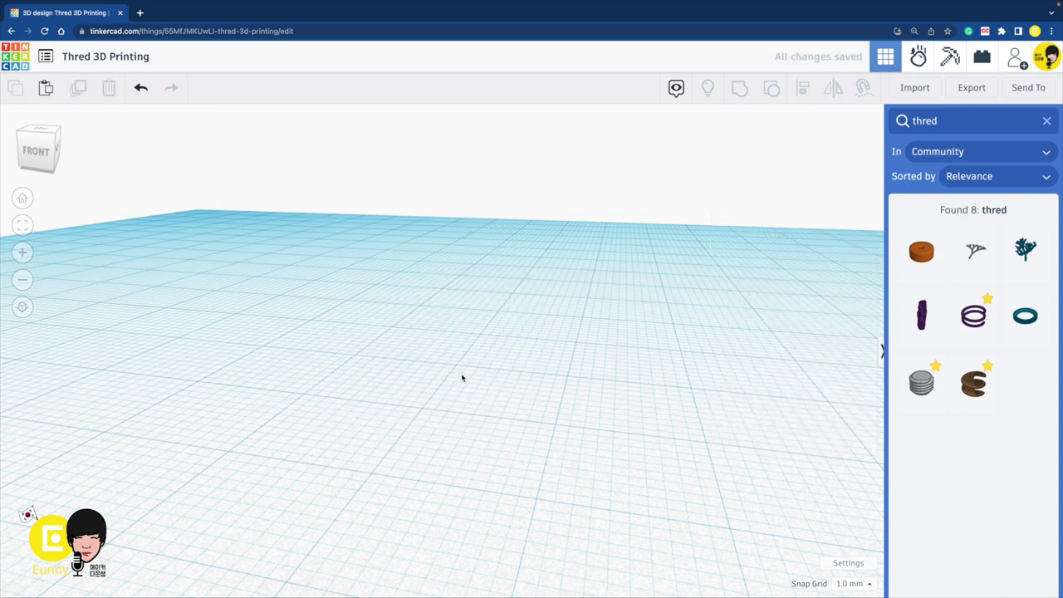
click(921, 382)
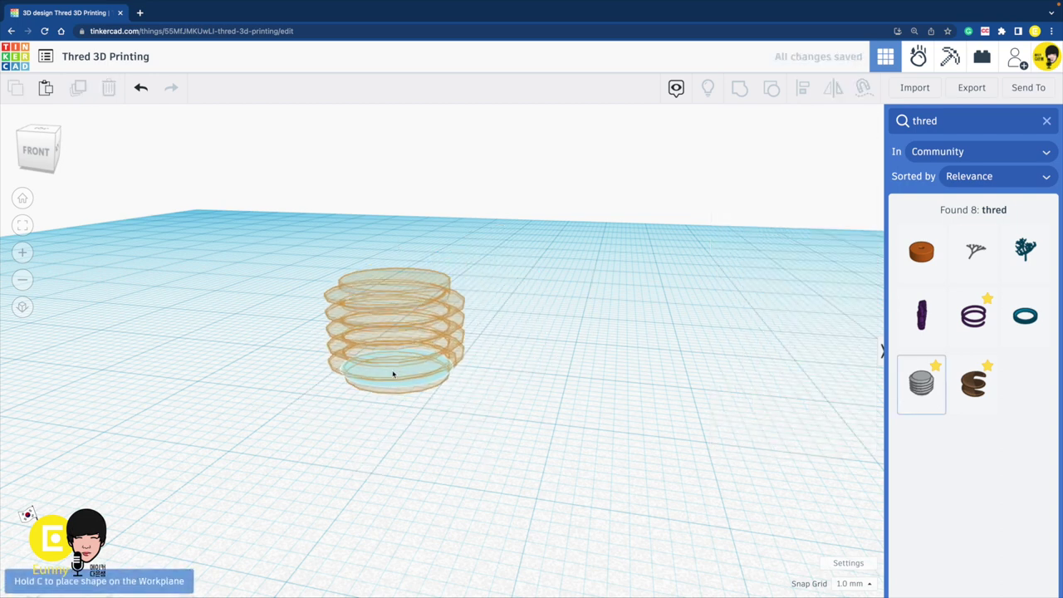
click(390, 377)
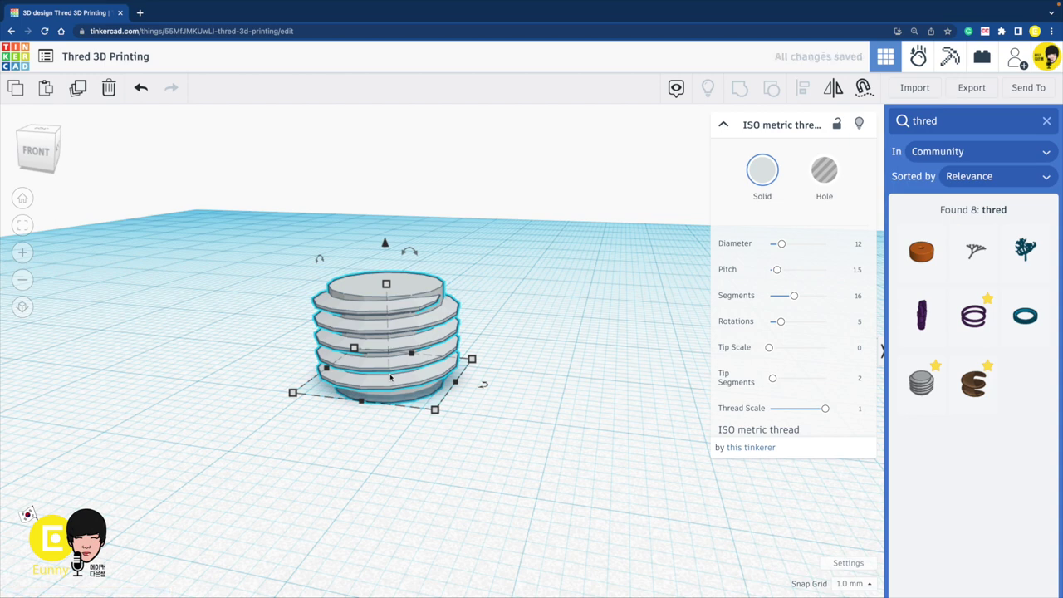
Step: Increase the new thread's diameter to 28.316 and its pitch to 2.66
drag(780, 243, 800, 244)
mouse_move(567, 341)
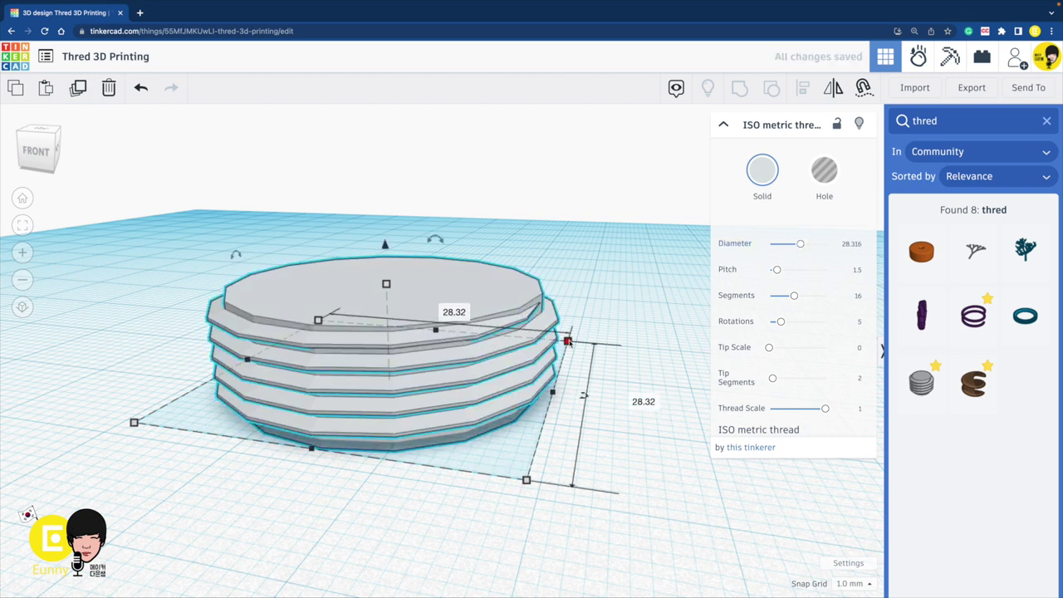
click(776, 272)
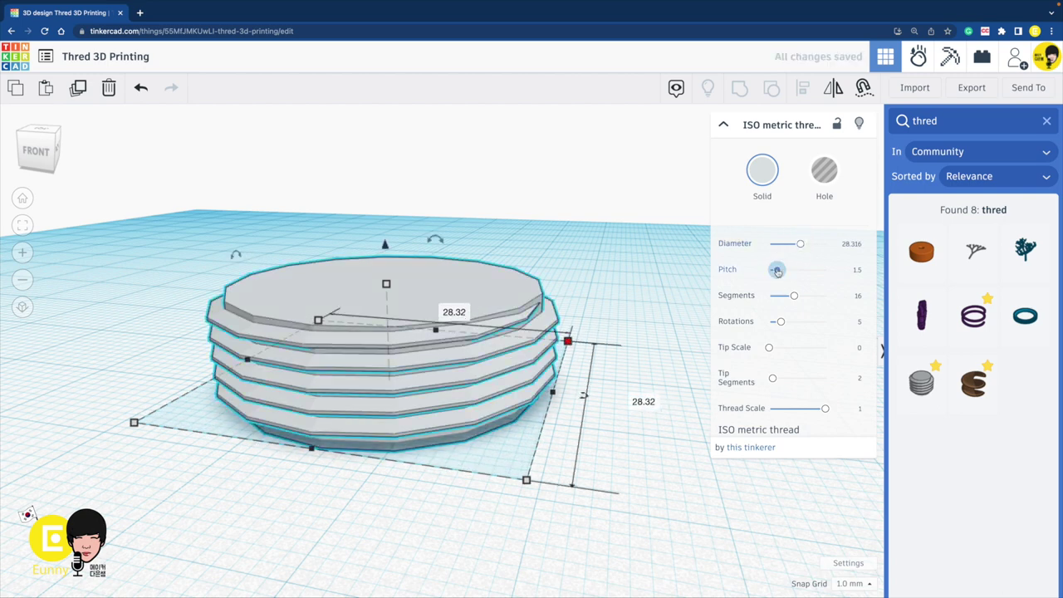
click(780, 324)
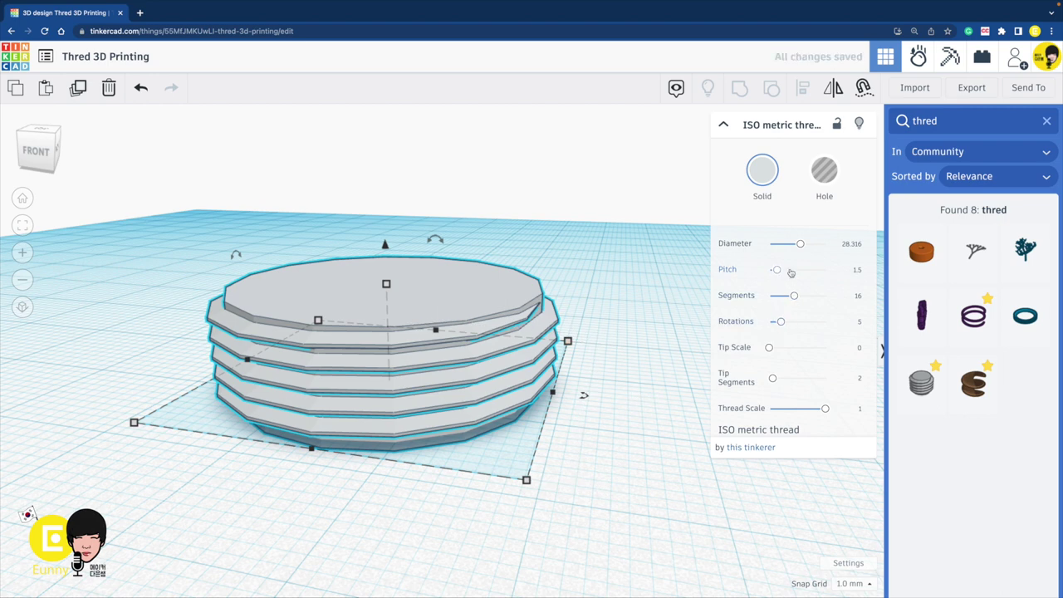
drag(776, 270, 783, 270)
Step: Raise the thread's rotations to 9 and adjust its pitch to 3.116
click(781, 321)
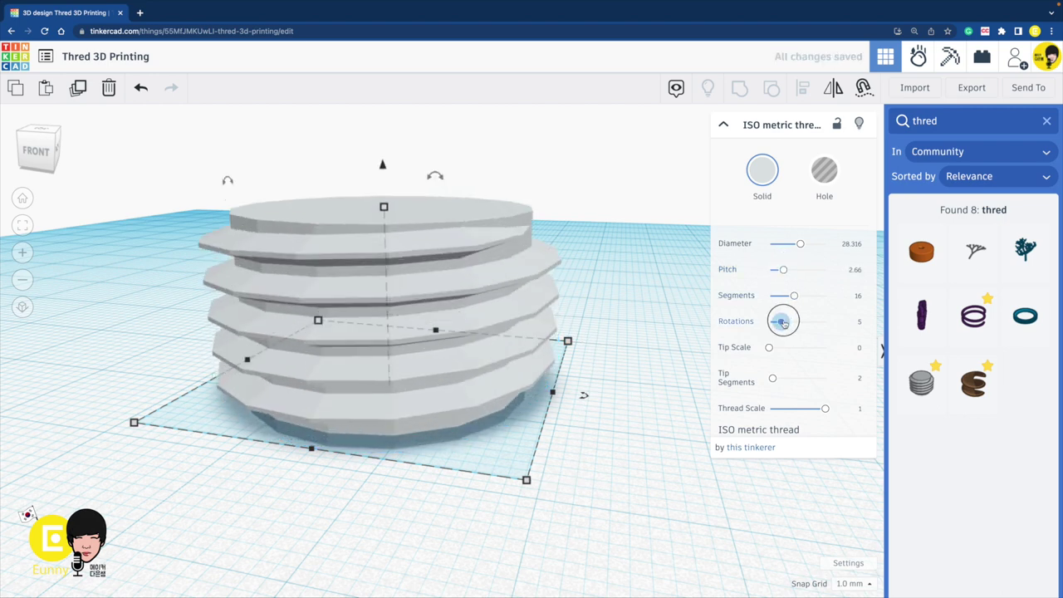
drag(781, 321, 790, 324)
click(783, 270)
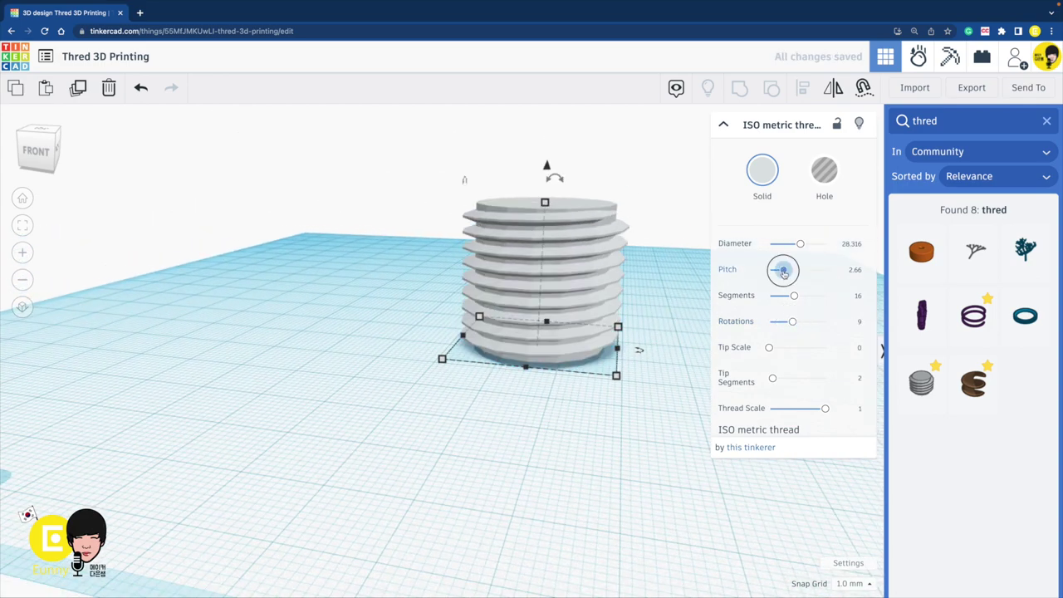
drag(783, 272, 789, 270)
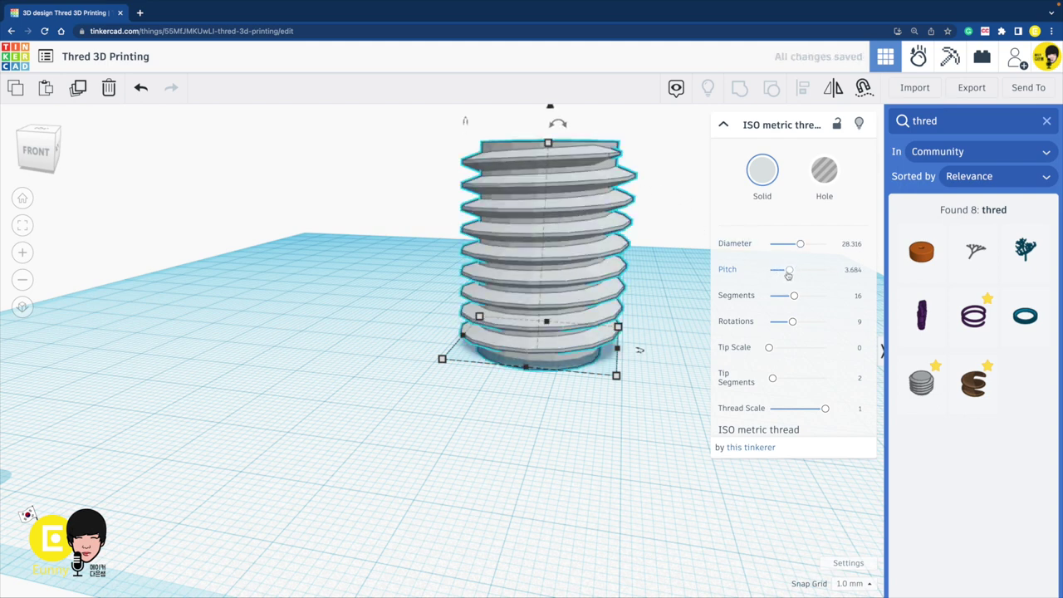
mouse_move(787, 272)
mouse_down()
mouse_move(797, 271)
mouse_move(788, 273)
mouse_up()
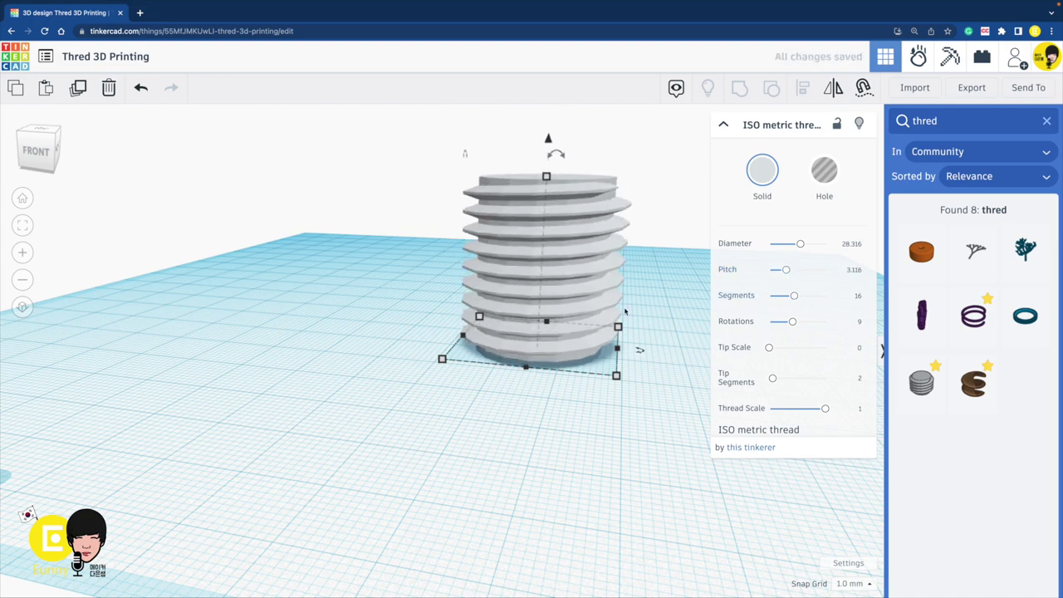
Step: Smooth the thread's outline by raising its segments to 32
right_drag(609, 306, 589, 360)
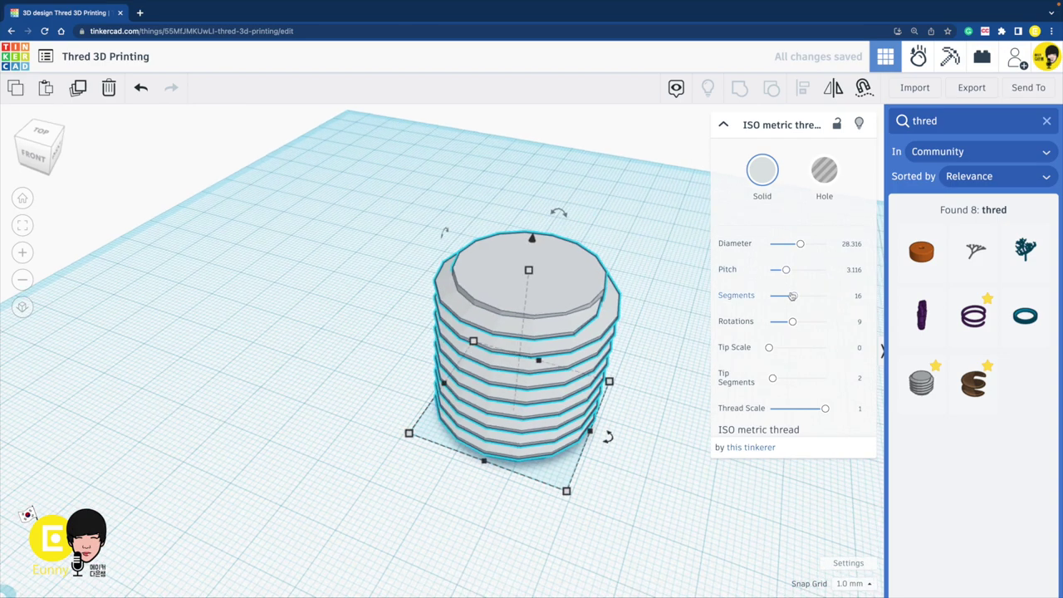
drag(792, 296, 841, 297)
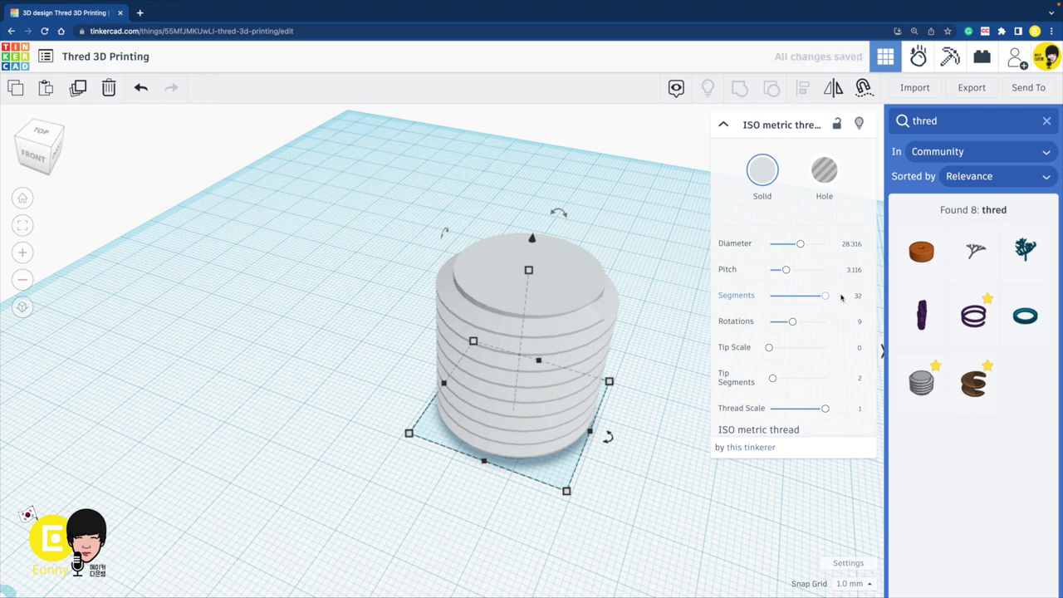
Step: Try the thread scale at 1 and the tip segments at 6, then reduce the tip segments to 1
mouse_move(825, 408)
mouse_down()
mouse_move(798, 408)
mouse_move(846, 408)
mouse_up()
right_drag(640, 400, 640, 367)
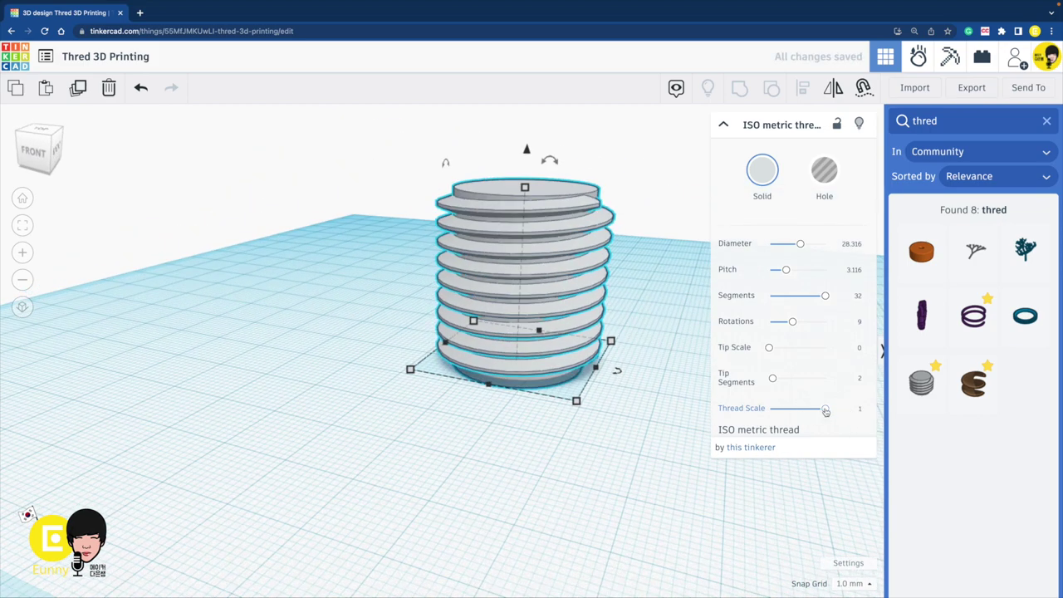
mouse_move(825, 410)
mouse_down()
mouse_move(803, 407)
mouse_move(826, 407)
mouse_up()
mouse_move(772, 378)
mouse_down()
mouse_move(755, 381)
mouse_move(787, 378)
mouse_up()
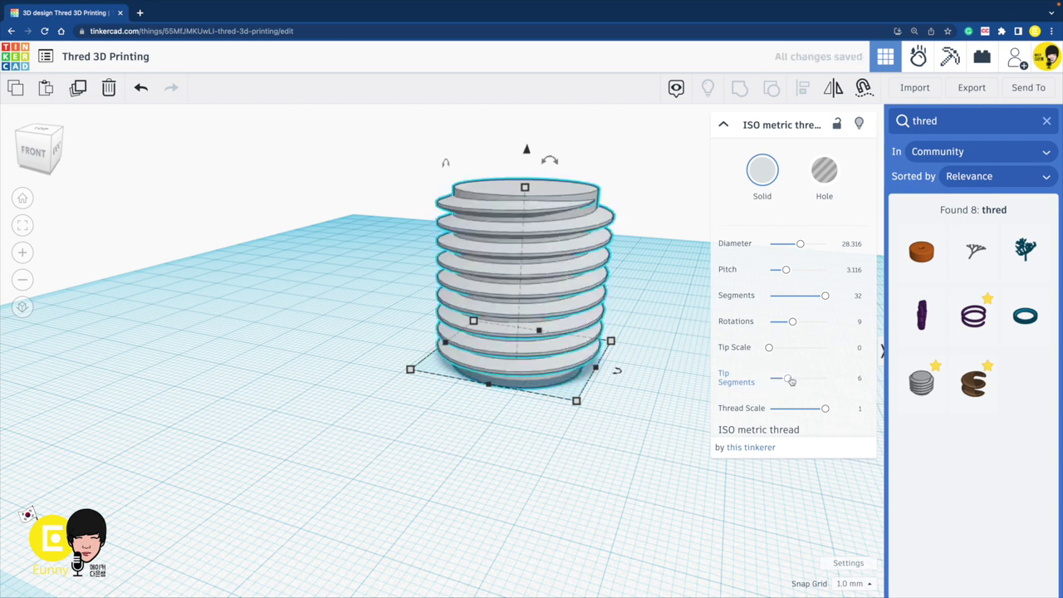
drag(791, 380, 757, 381)
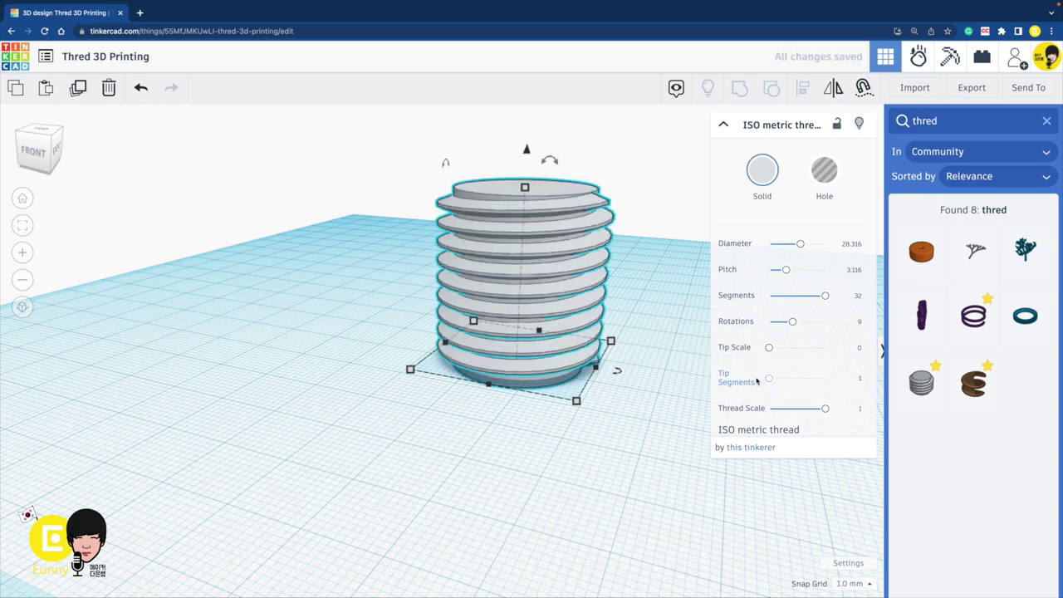
Step: Set the thread's diameter to exactly 27.5 and its pitch to 3
click(851, 245)
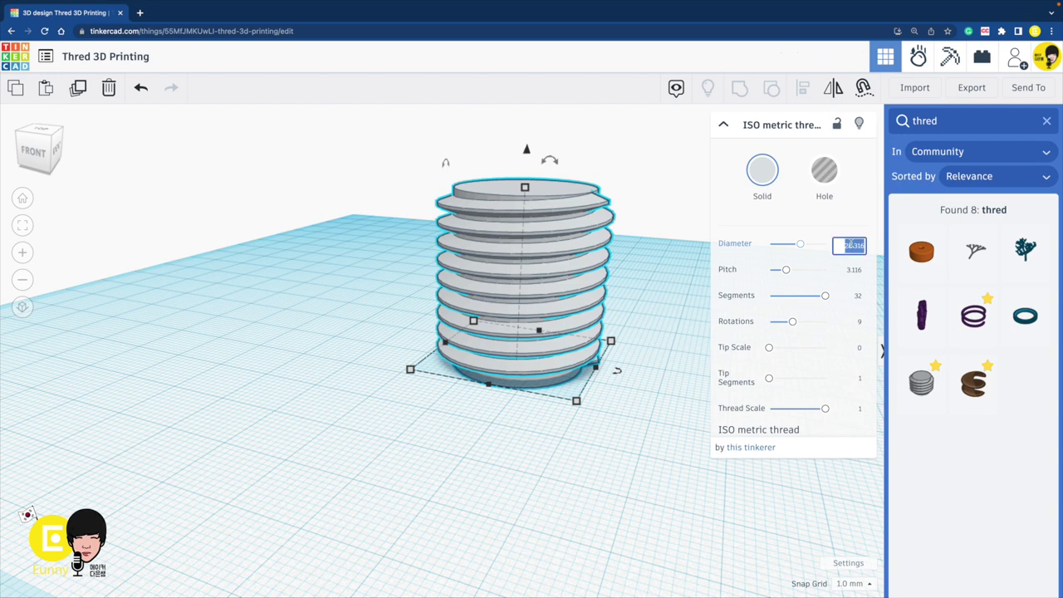
text(27.5)
click(854, 272)
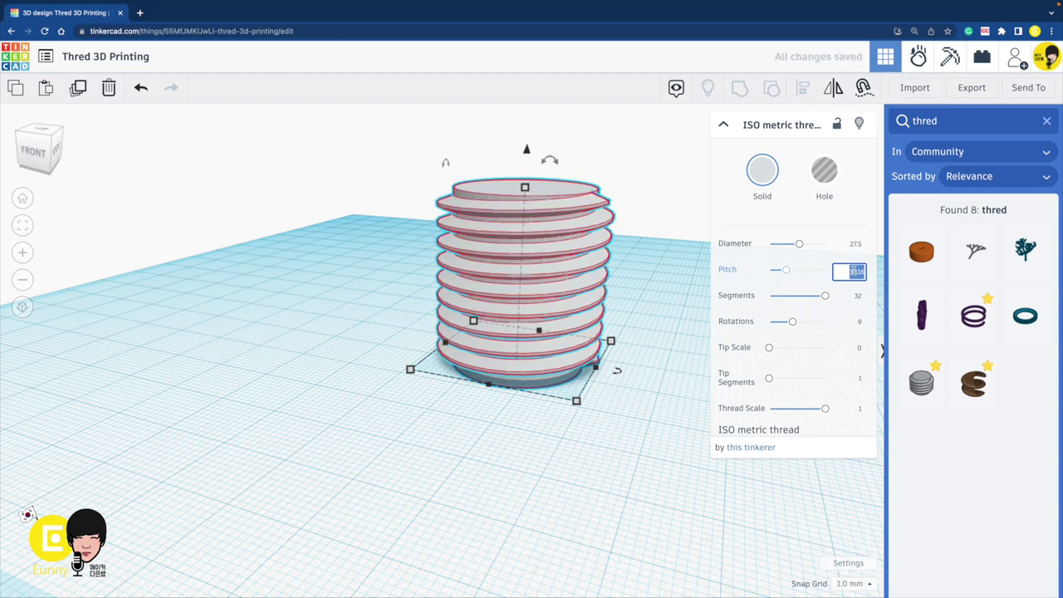
text(3)
Step: Set the thread's rotations to 2 and its tip segments to 6
click(856, 297)
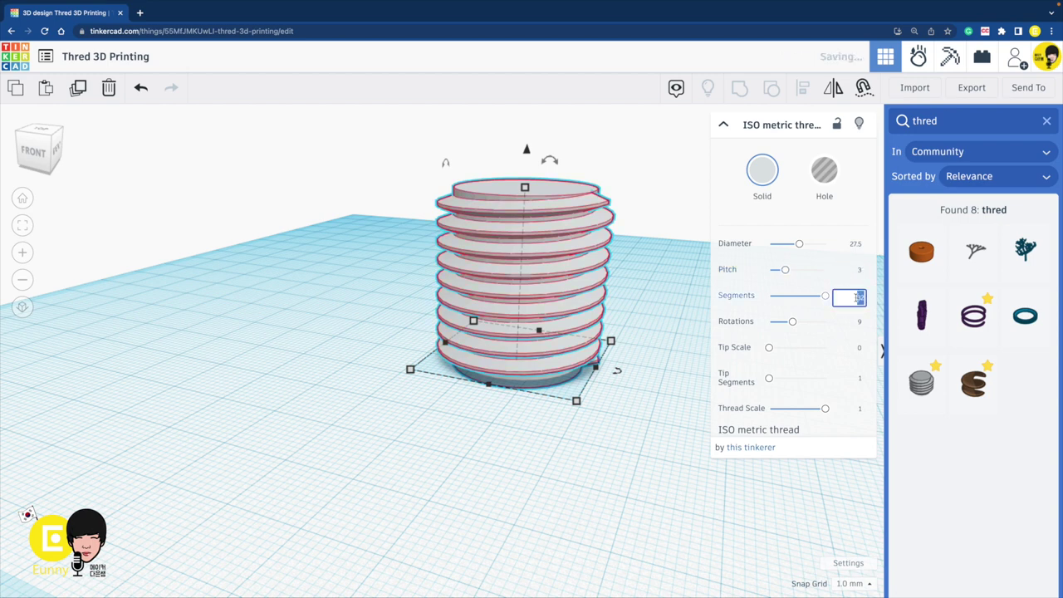
click(862, 322)
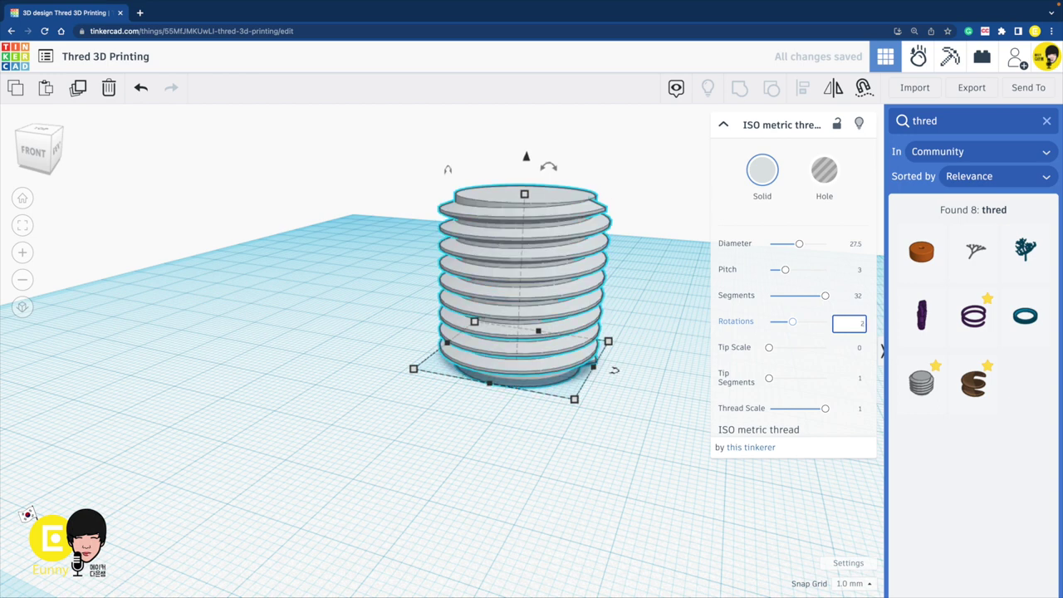
text(10)
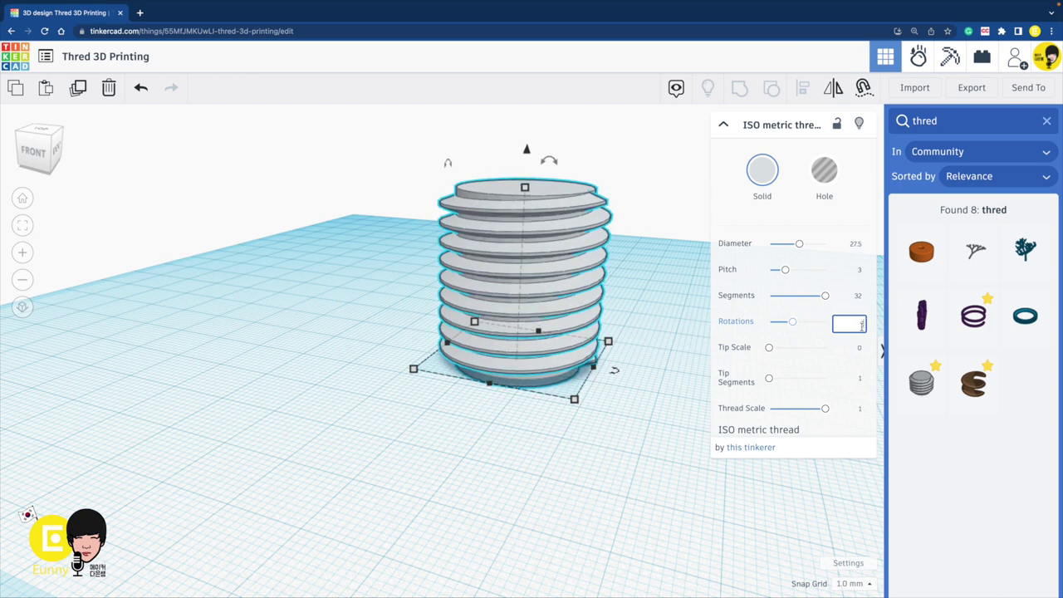
click(862, 378)
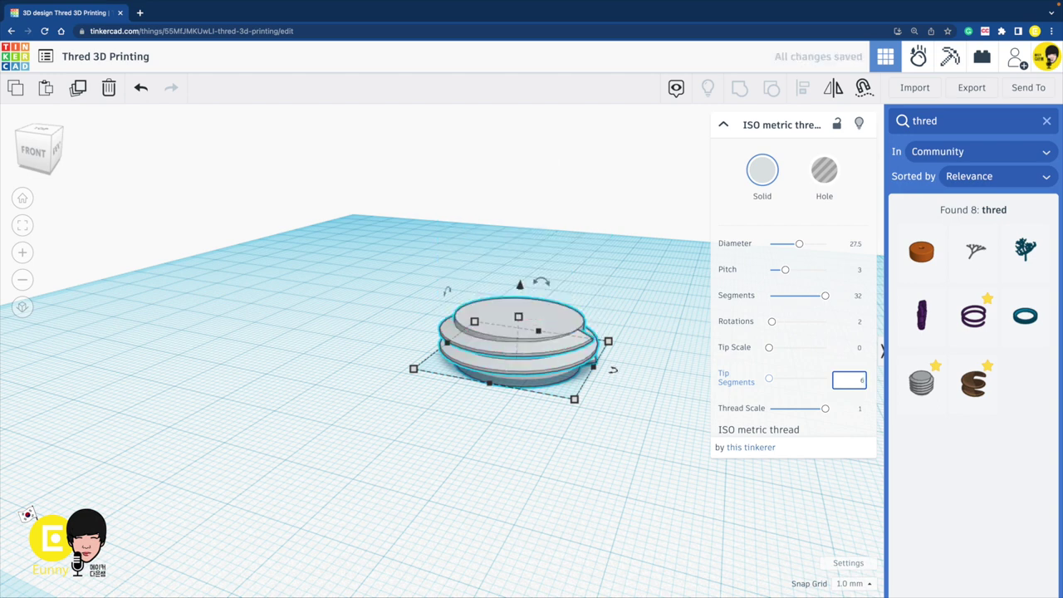
key(Return)
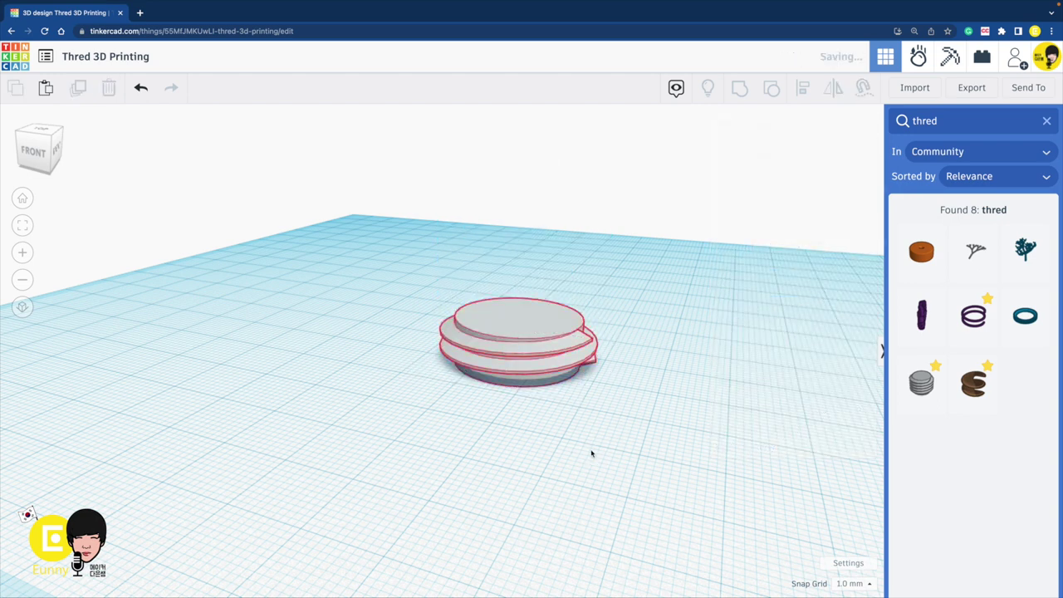
Step: Set the thread's rotations to 3 and check the thread from several sides
right_drag(569, 342, 487, 354)
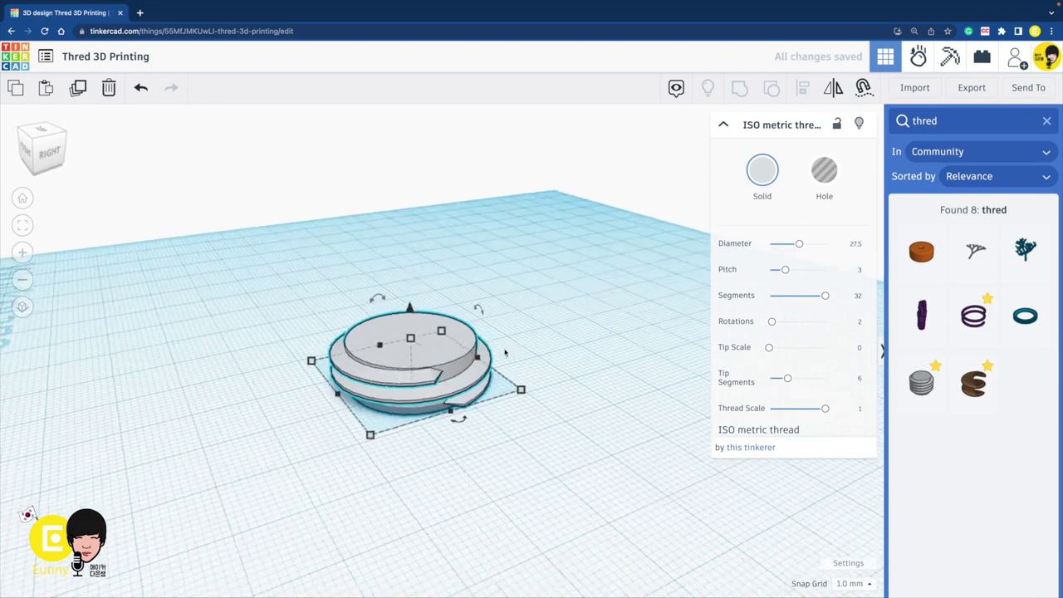
click(505, 353)
click(408, 360)
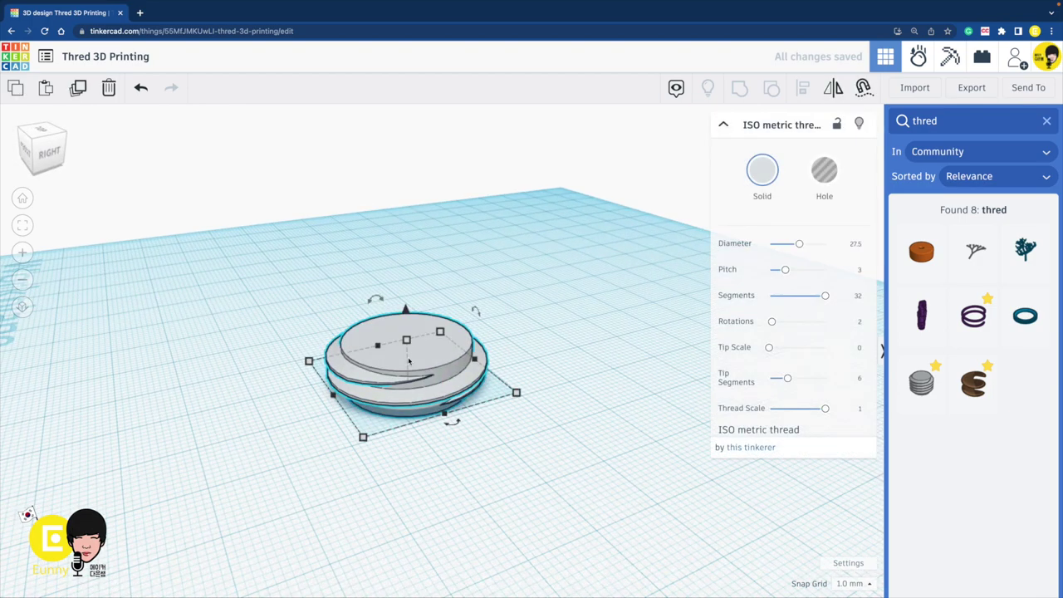
right_drag(409, 360, 519, 390)
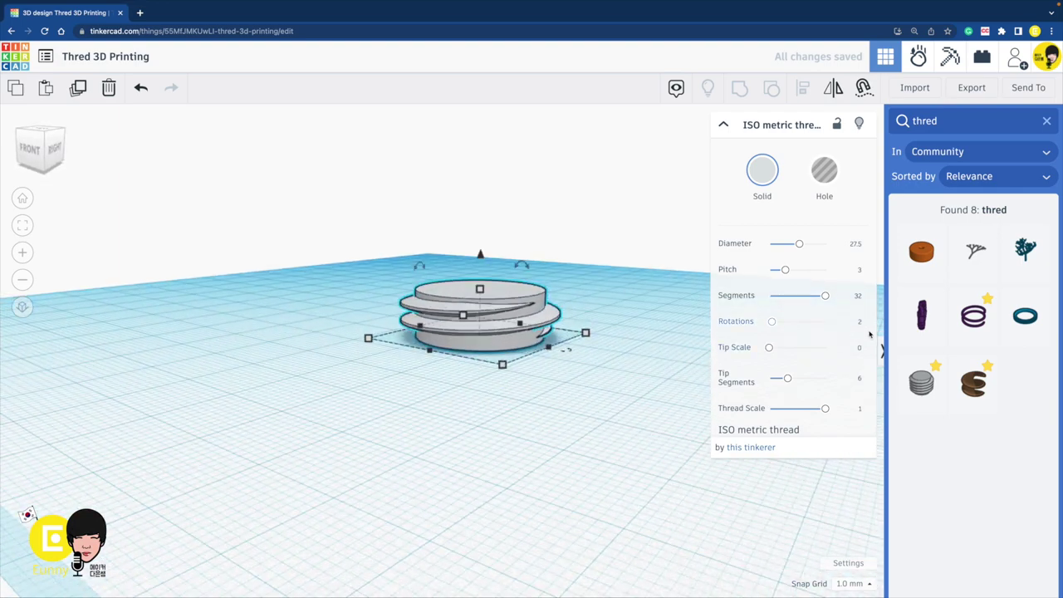
click(860, 323)
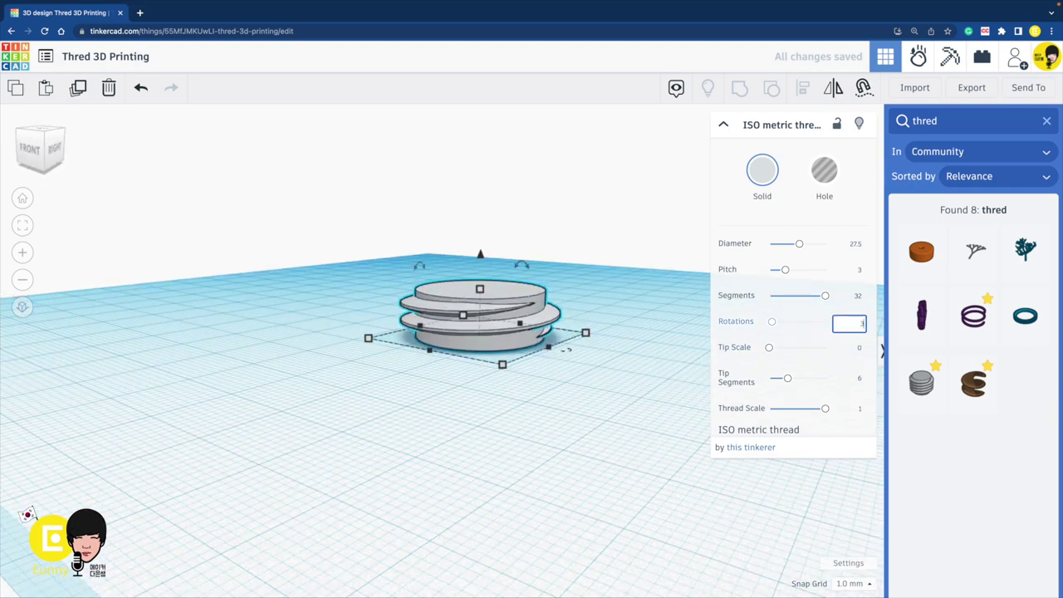
text(3)
key(Return)
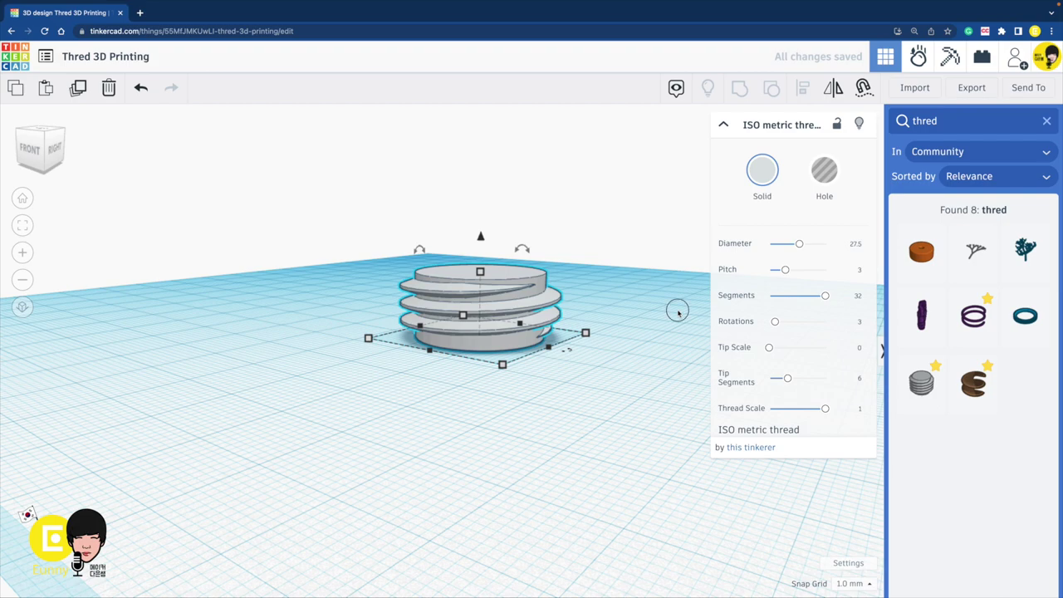
right_drag(678, 311, 636, 334)
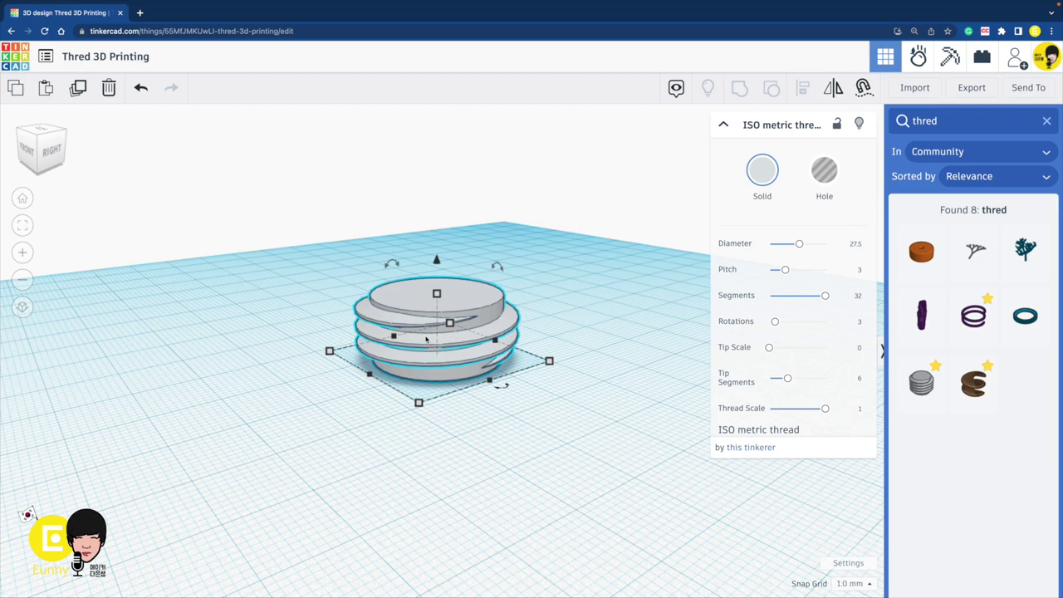
right_drag(544, 330, 569, 329)
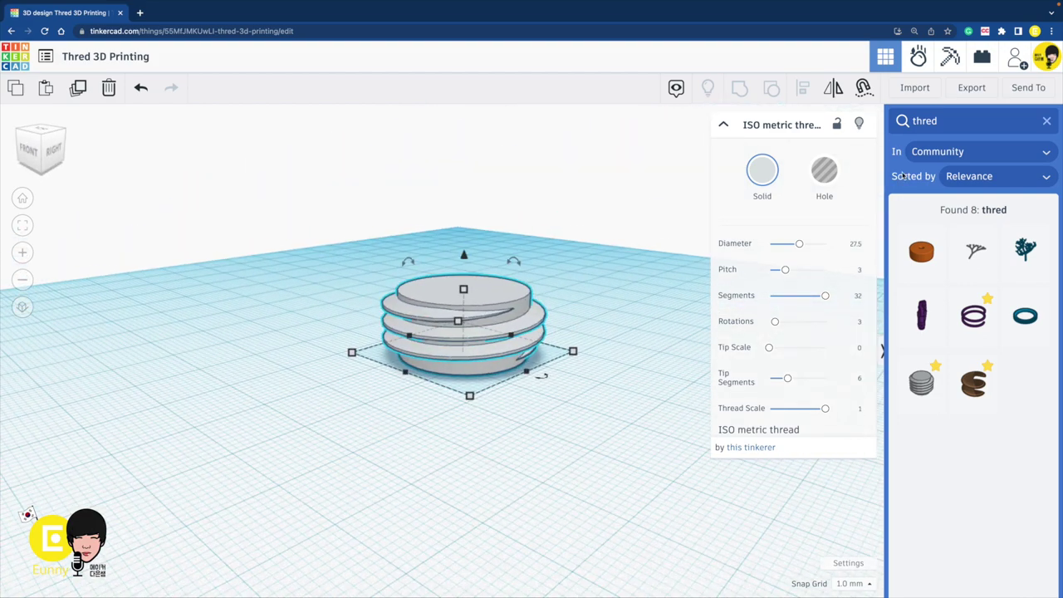
Step: Clear the shape search, place a basic cylinder beside the thread and set its sides to 64
click(1046, 121)
drag(921, 288, 280, 393)
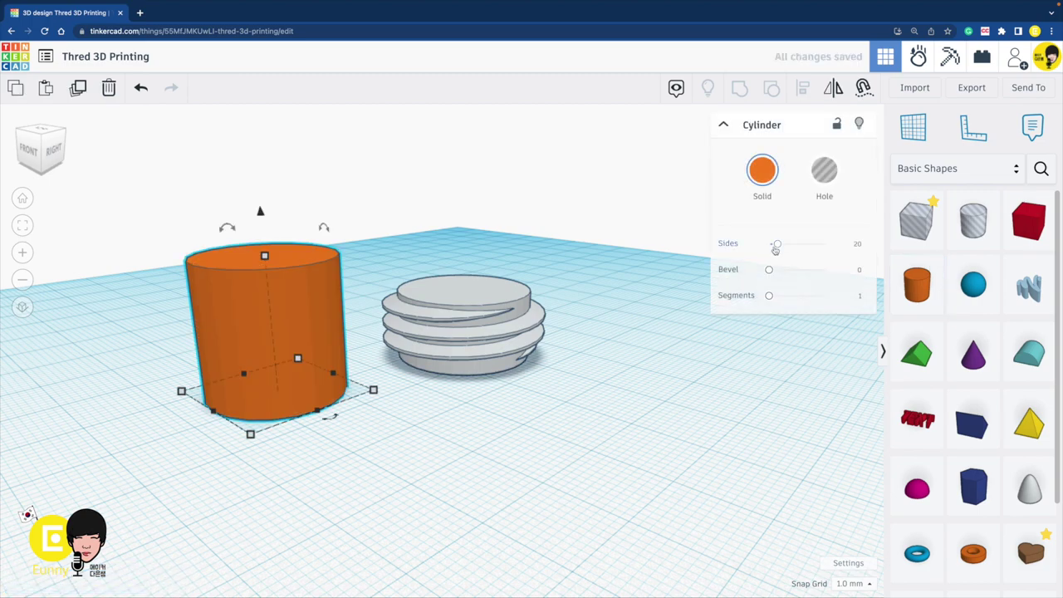
drag(776, 244, 823, 242)
Step: Raise the thread shape so that it floats above the workplane
click(601, 397)
click(466, 292)
drag(463, 255, 464, 154)
scroll(390, 249, down, 3)
right_drag(360, 257, 360, 281)
Step: Place a spare copy of the cylinder to the side and stretch the other cylinder upward into a tall body
click(341, 290)
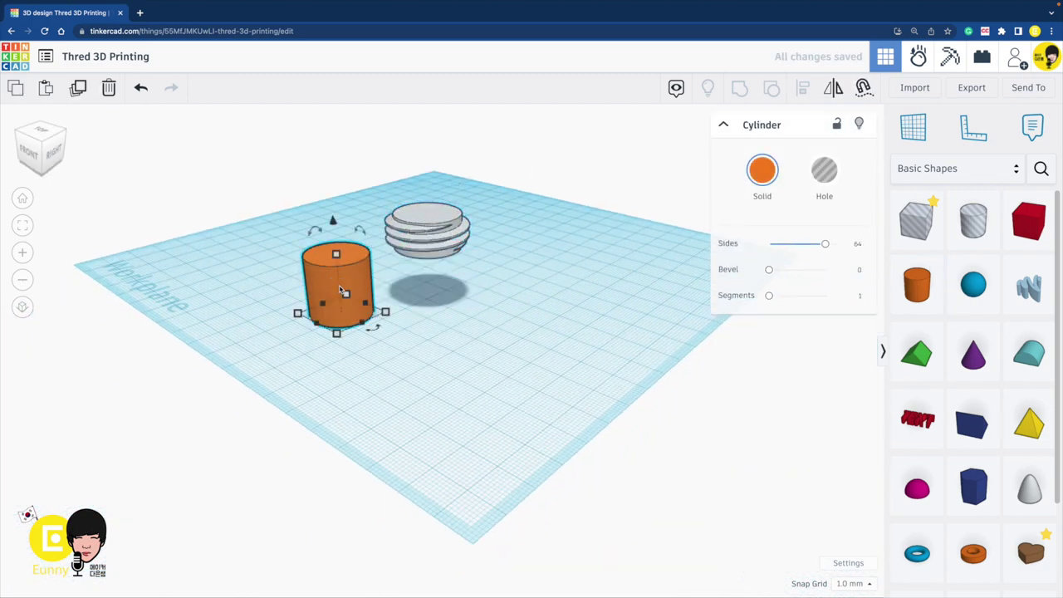
alt+drag(339, 289, 547, 304)
right_drag(420, 295, 523, 332)
click(362, 315)
drag(361, 315, 349, 216)
Step: Move the thread onto the top of the tall cylinder and align the centers of both shapes
right_drag(428, 349, 382, 348)
drag(410, 235, 327, 124)
click(344, 337)
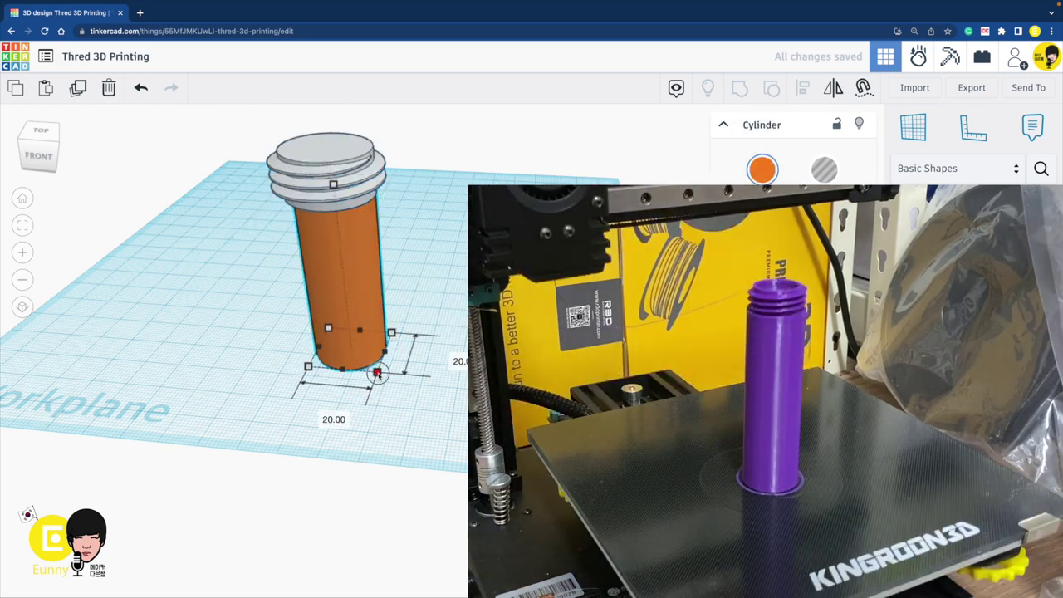
drag(407, 369, 260, 130)
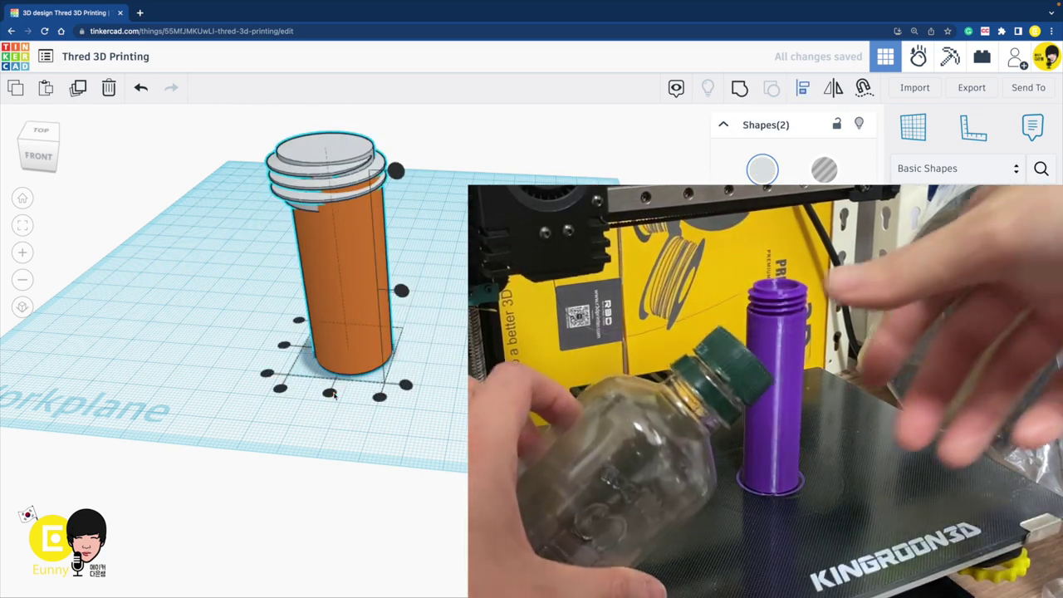
click(285, 346)
mouse_move(467, 353)
right_down()
mouse_move(467, 302)
mouse_move(465, 332)
right_up()
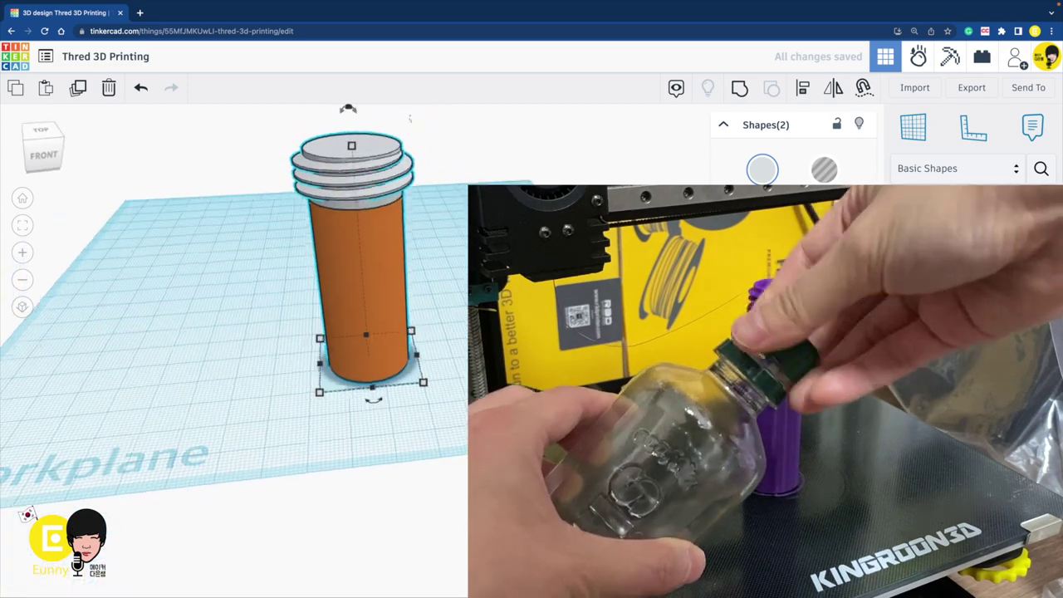
Step: Hollow the threaded body by raising a copy of the tall cylinder through the thread, making it a hole and grouping the shapes
click(464, 324)
middle_drag(464, 323, 512, 413)
click(417, 383)
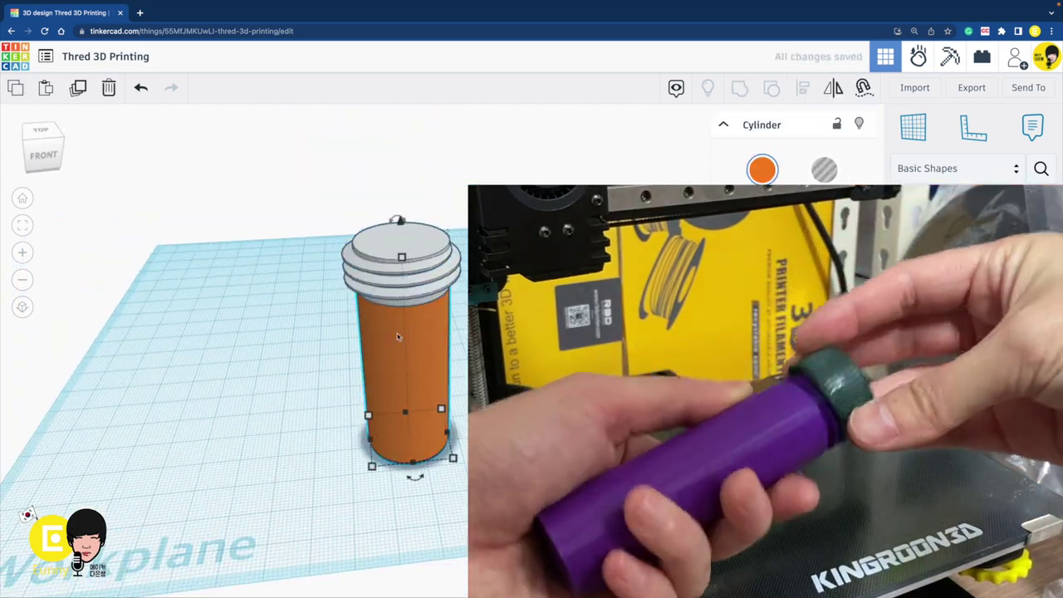
drag(402, 254, 399, 182)
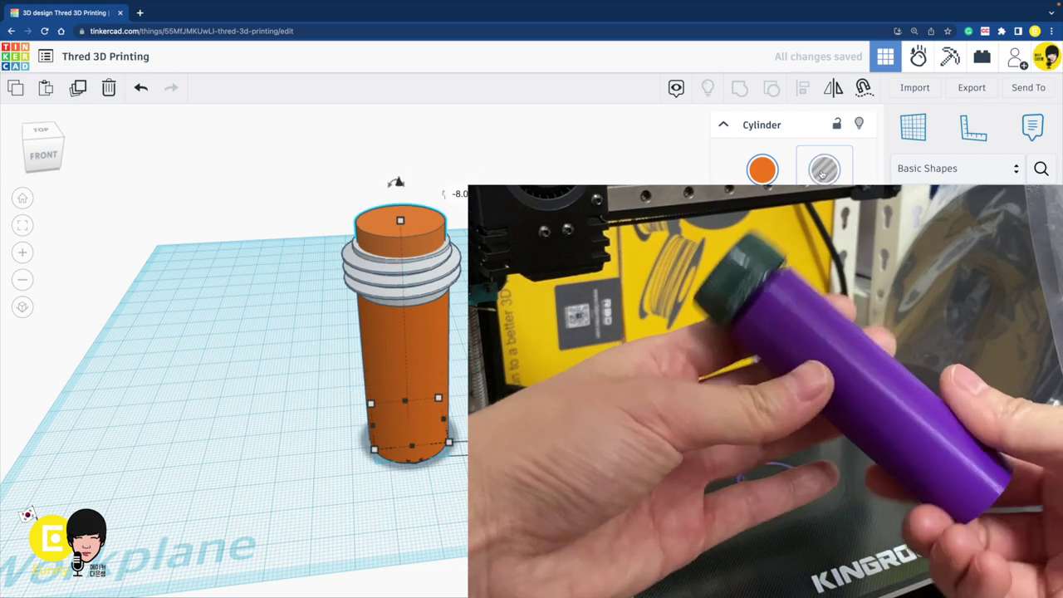
key(h)
key(ctrl+a)
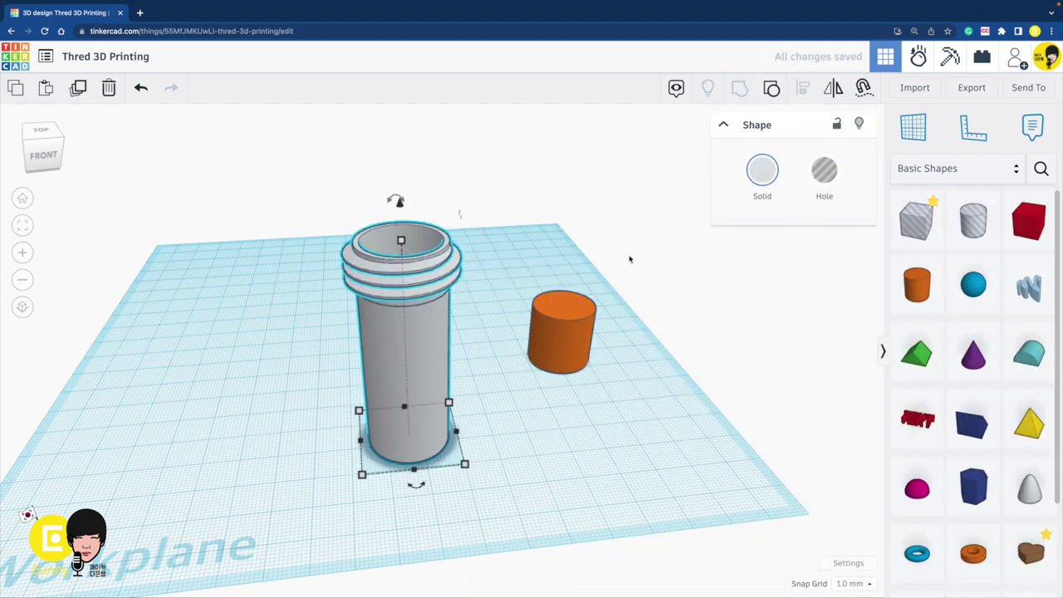
Step: Make the grouped threaded container transparent to inspect its inner cavity and floor
click(631, 258)
click(434, 313)
click(762, 170)
click(959, 349)
right_drag(582, 391, 644, 407)
click(633, 414)
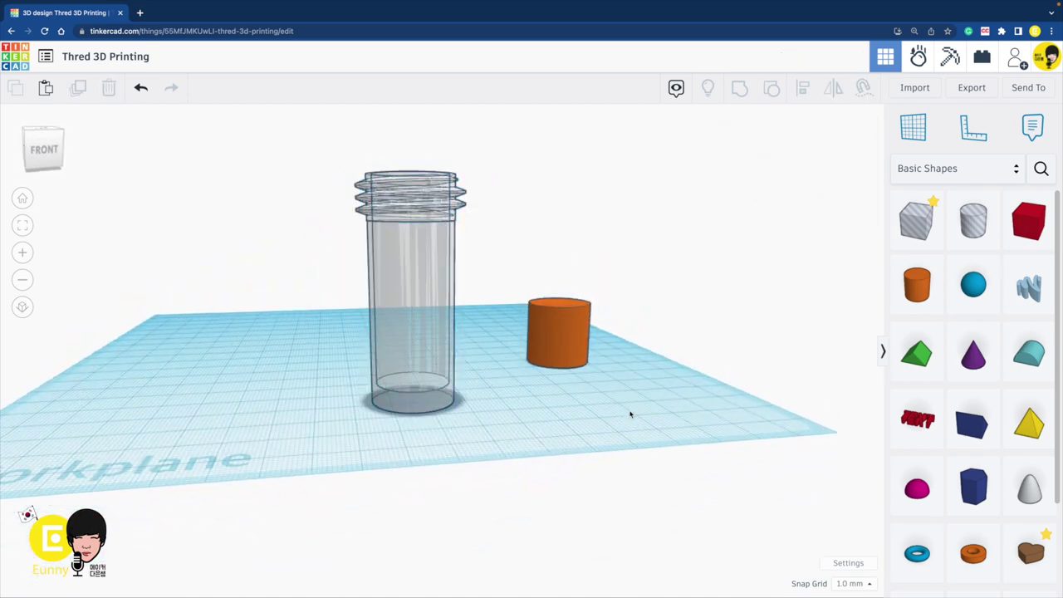
Step: Ungroup the threaded container into its three shapes and group them again
click(430, 361)
click(488, 280)
click(419, 397)
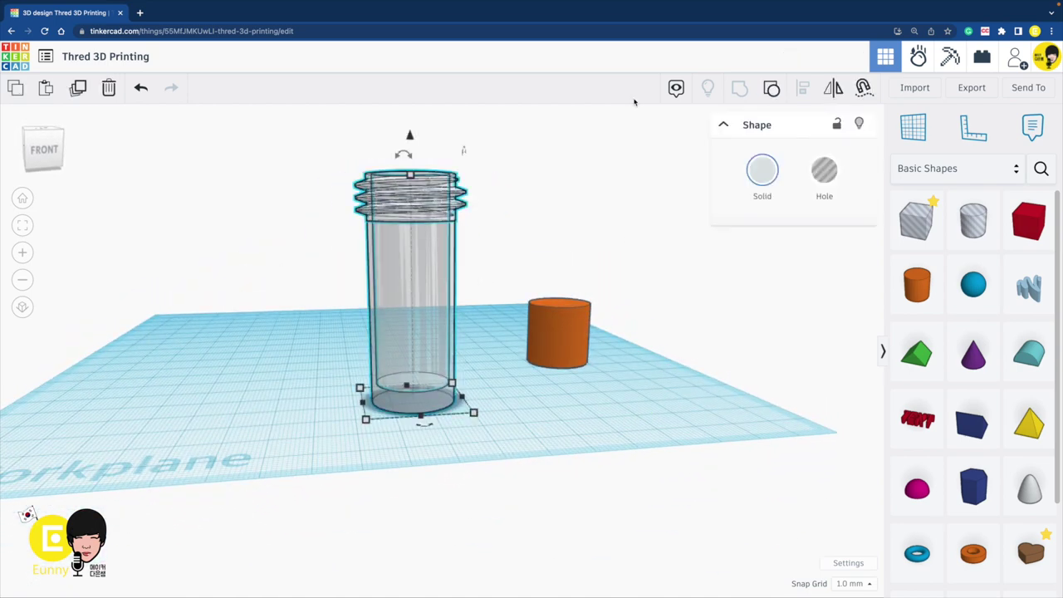
click(771, 87)
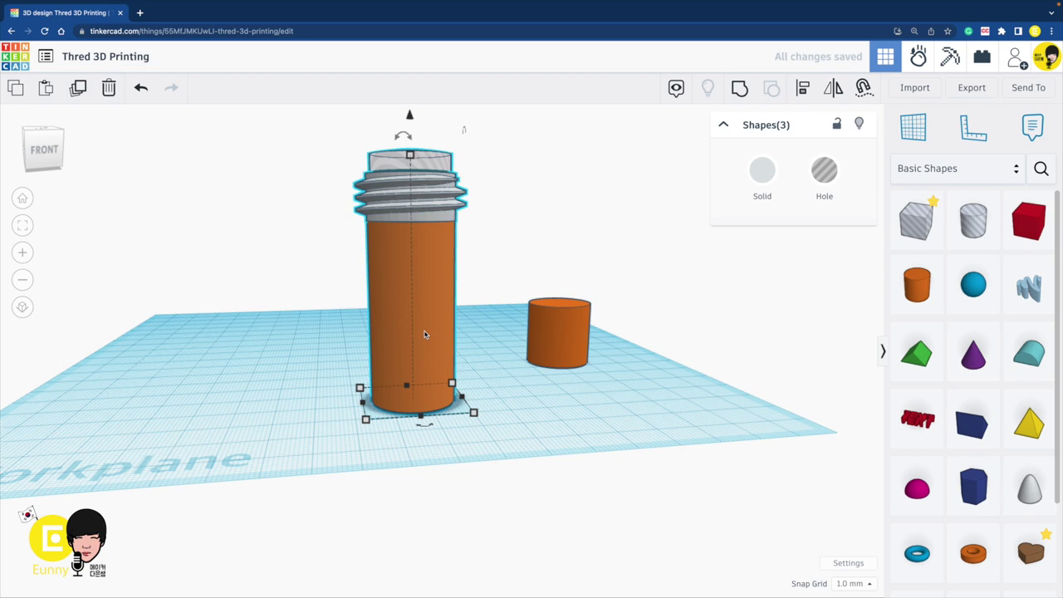
drag(485, 293, 360, 128)
click(740, 88)
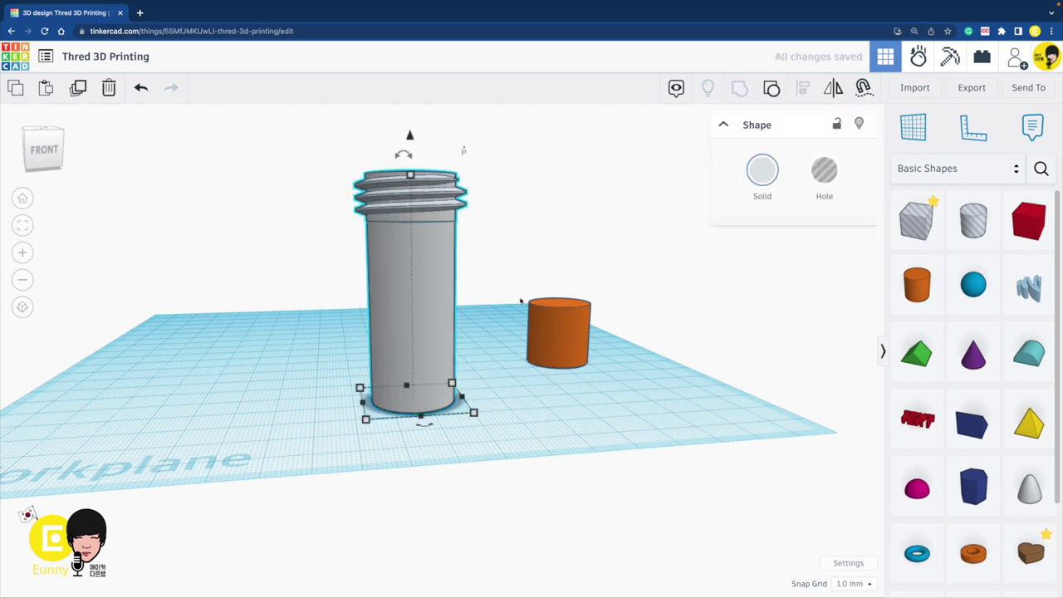